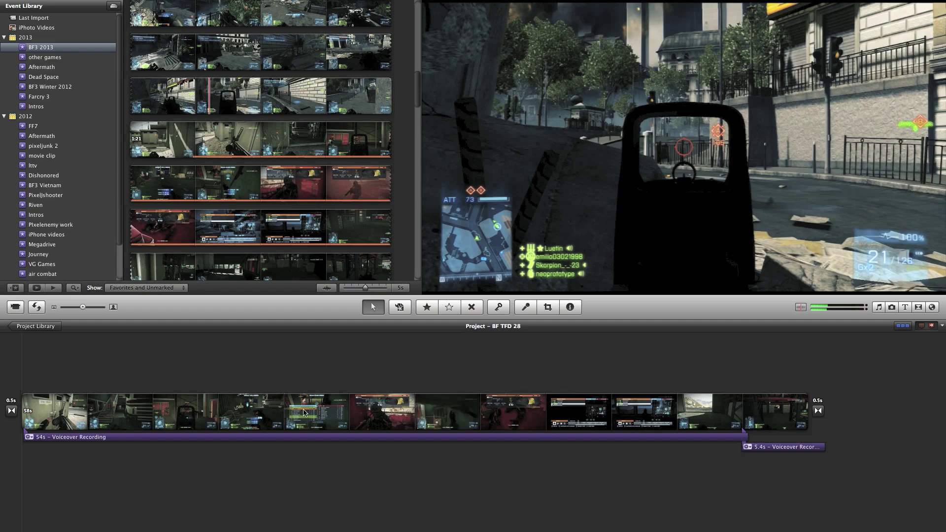
Step: Add the 1:21 gameplay clip from the BF3 2013 event to the end of the project
{"action": "left_click", "coordinate": [285, 413]}
{"action": "left_click", "coordinate": [474, 413]}
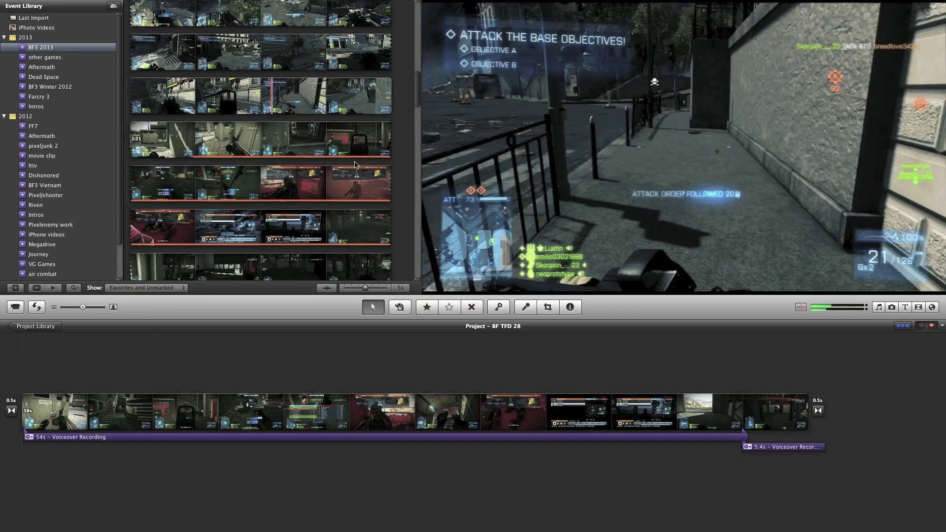
{"action": "scroll", "coordinate": [355, 165], "scroll_direction": "up", "scroll_amount": 2}
{"action": "scroll", "coordinate": [355, 165], "scroll_direction": "up", "scroll_amount": 8}
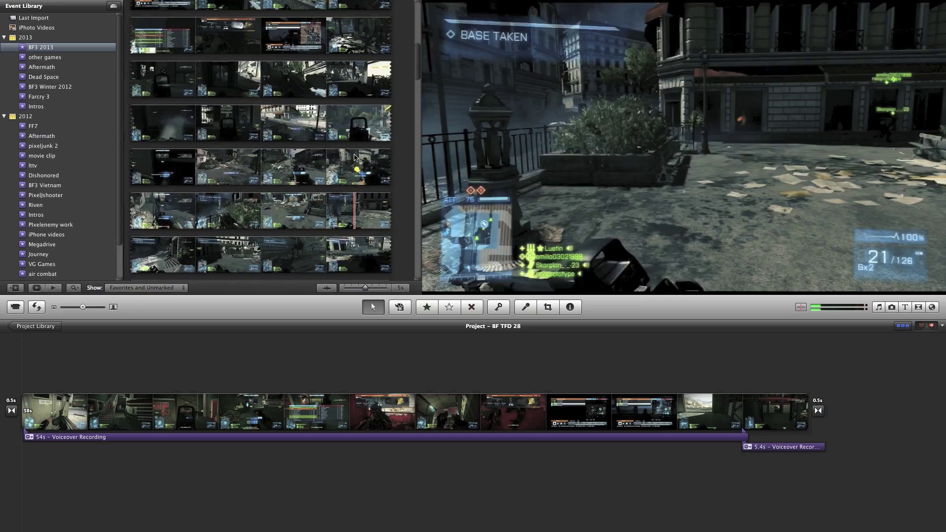
{"action": "scroll", "coordinate": [355, 158], "scroll_direction": "up", "scroll_amount": 3}
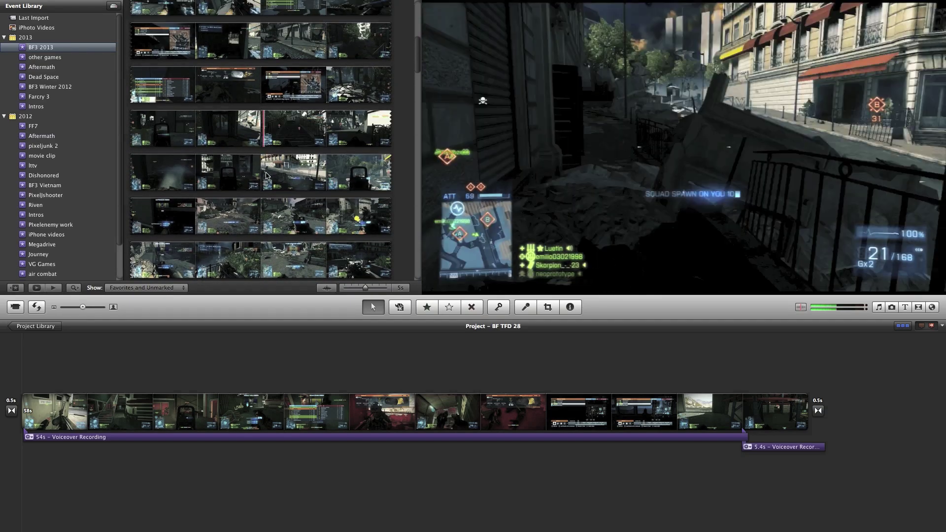
{"action": "scroll", "coordinate": [266, 176], "scroll_direction": "up", "scroll_amount": 10}
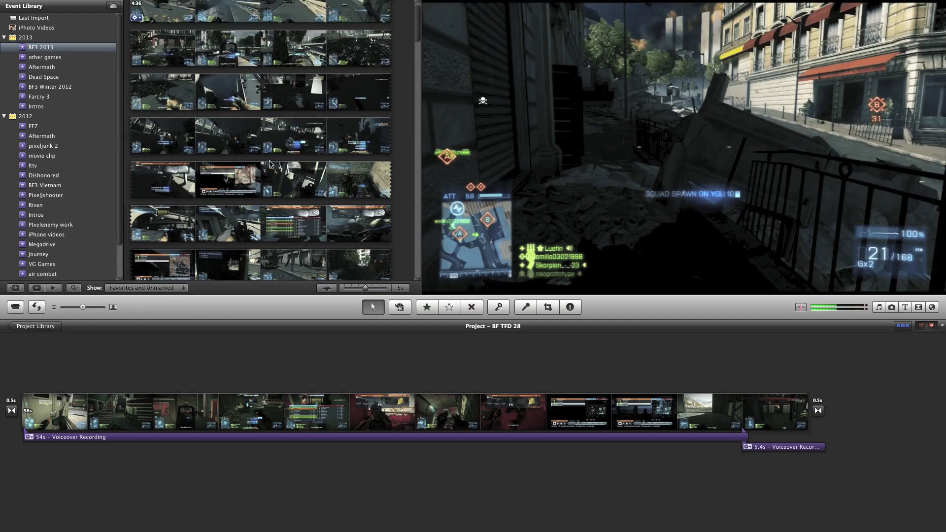
{"action": "left_click_drag", "start_coordinate": [417, 25], "coordinate": [411, 102]}
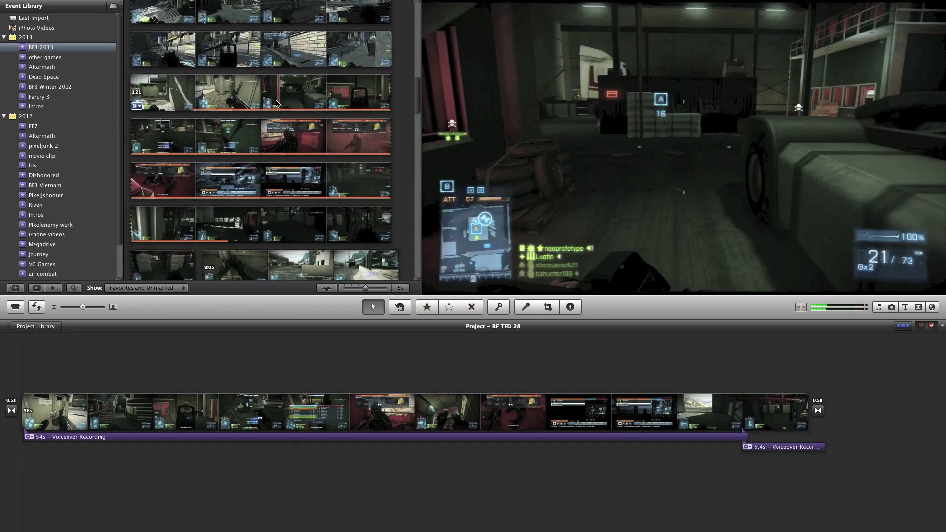
{"action": "left_click", "coordinate": [276, 104]}
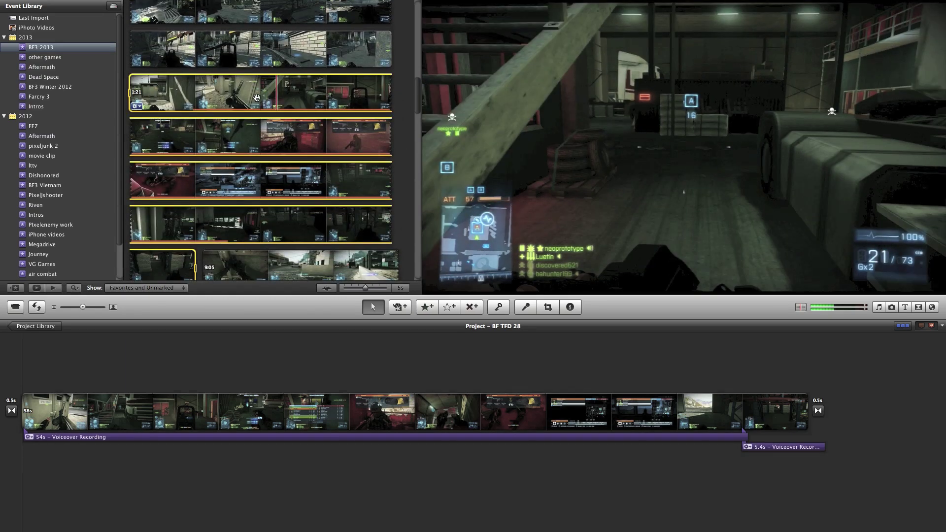
{"action": "left_click_drag", "start_coordinate": [206, 94], "coordinate": [829, 510]}
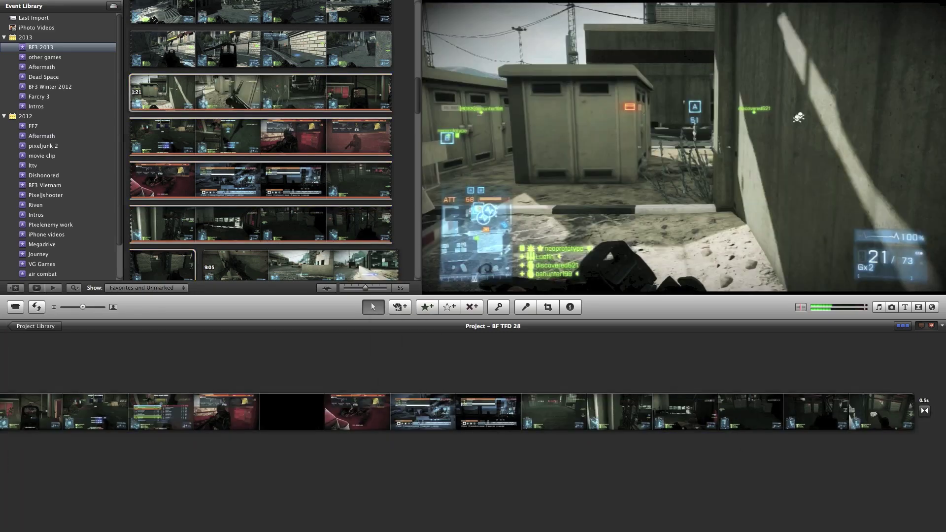
Step: Preview the join before the newly added clip and delete that clip from the project
{"action": "scroll", "coordinate": [473, 412], "scroll_direction": "left", "scroll_amount": 10}
{"action": "scroll", "coordinate": [473, 412], "scroll_direction": "right", "scroll_amount": 7}
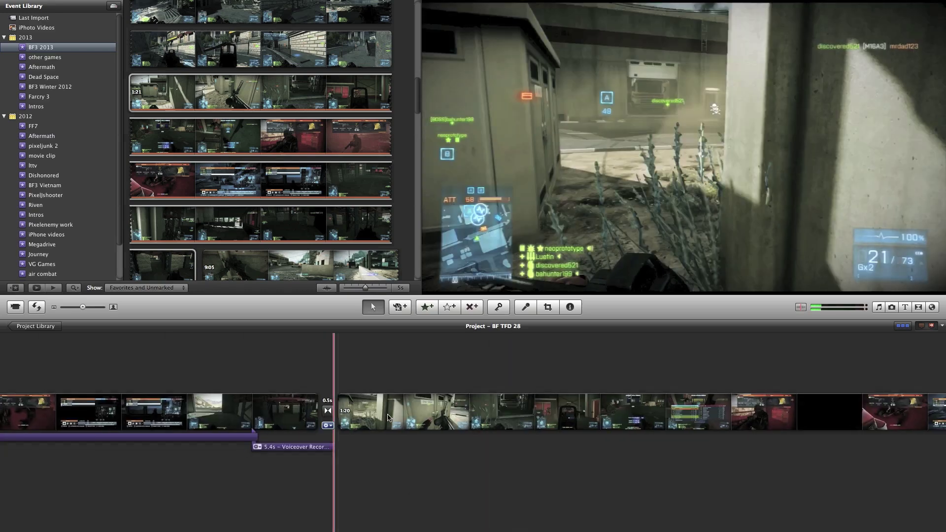
{"action": "left_click", "coordinate": [388, 416]}
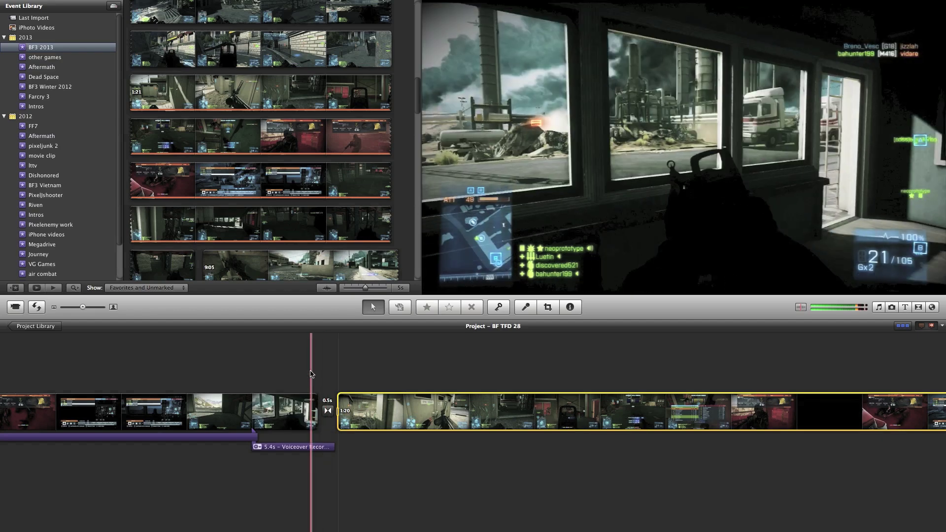
{"action": "key", "text": "space"}
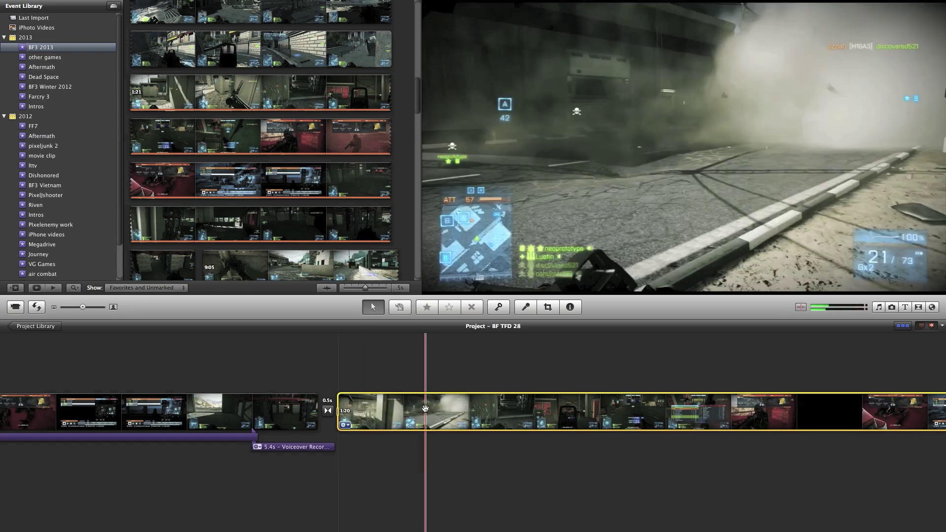
{"action": "key", "text": "Delete"}
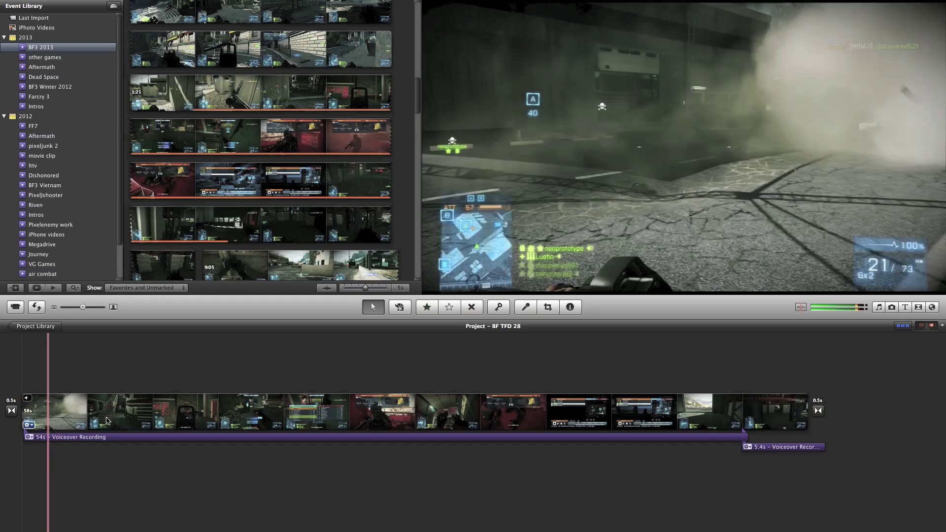
Step: Look at the voiceover recording settings, including microphone source, input volume and noise reduction
{"action": "left_click", "coordinate": [526, 307]}
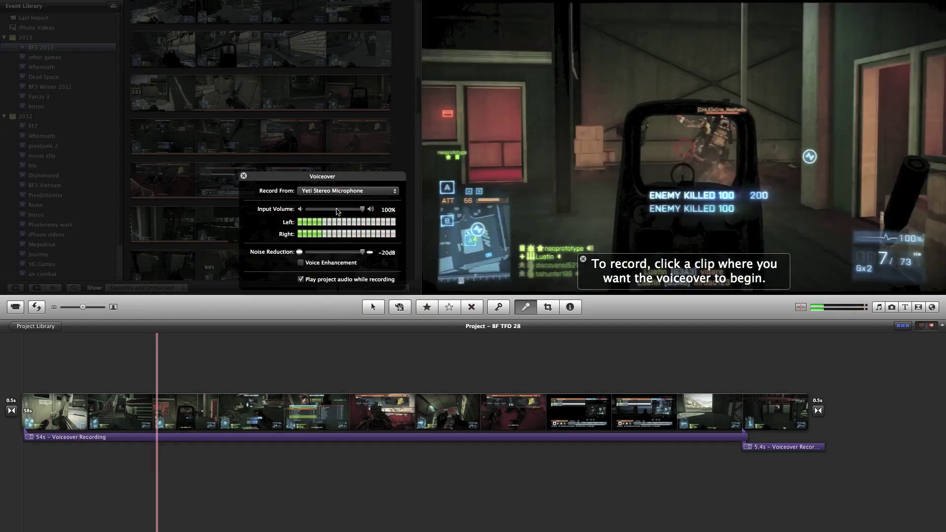
{"action": "left_click", "coordinate": [243, 175]}
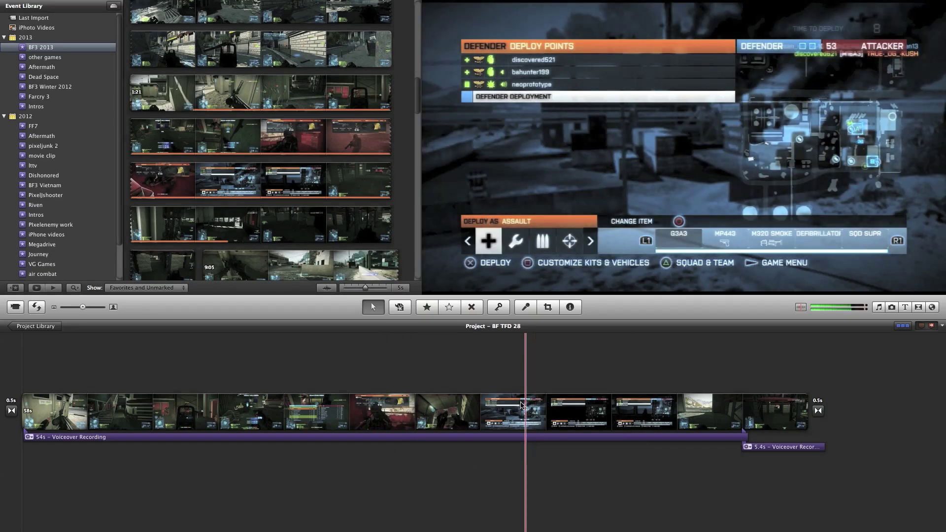
Step: Crop the project's 58s gameplay clip slightly inward from the frame's edges and apply the crop
{"action": "left_click", "coordinate": [548, 307]}
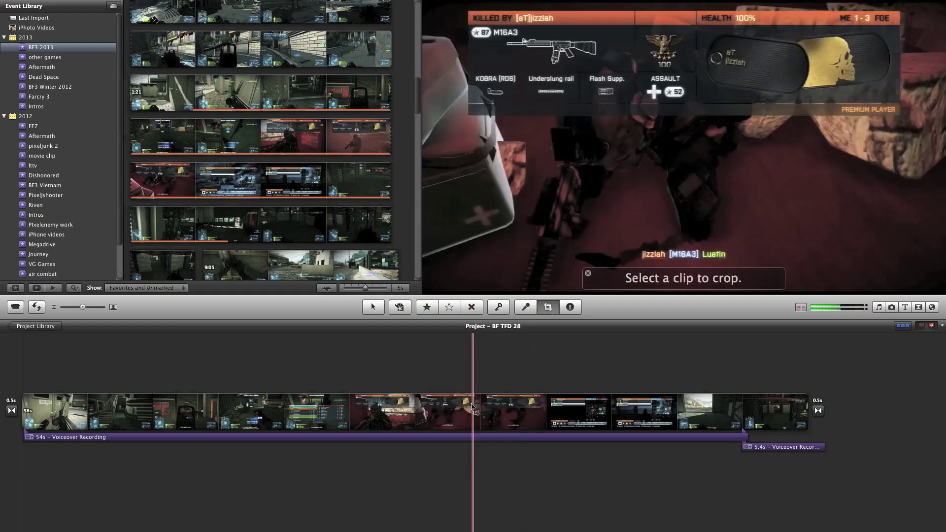
{"action": "left_click", "coordinate": [472, 409]}
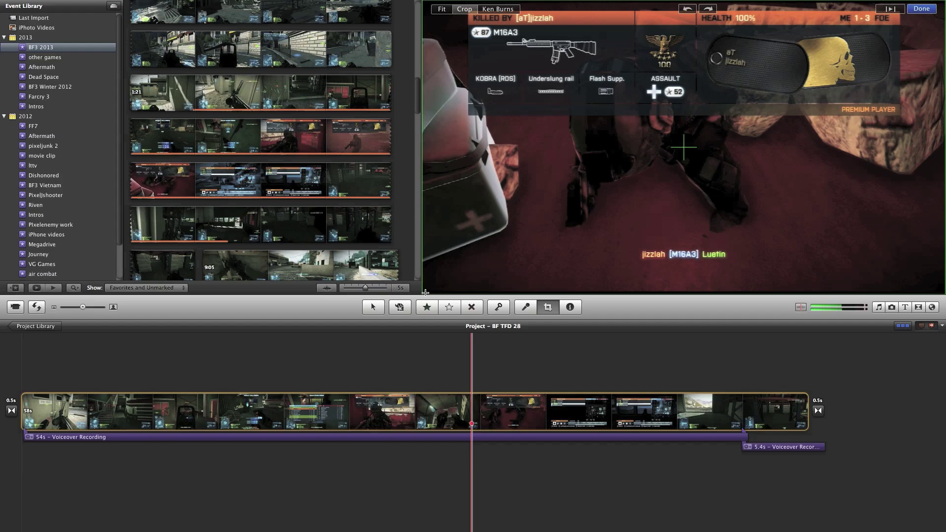
{"action": "left_click_drag", "start_coordinate": [424, 294], "coordinate": [430, 290]}
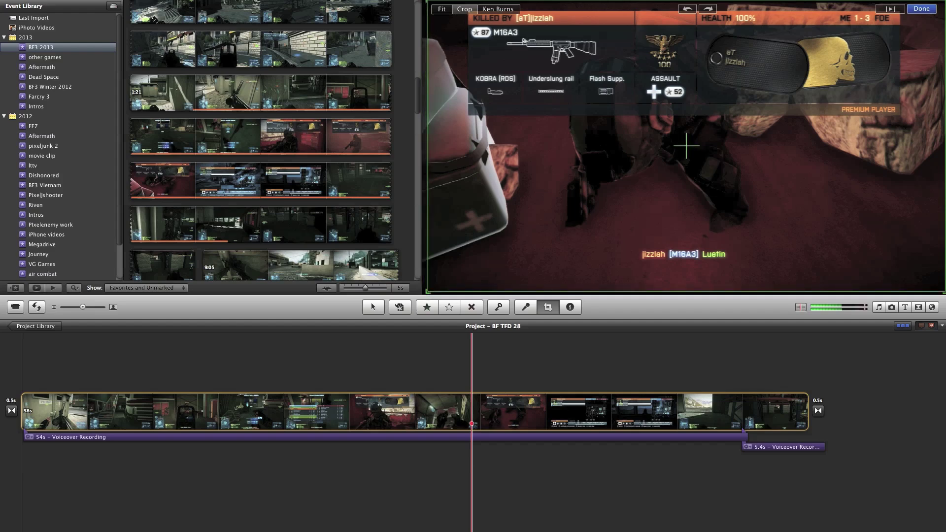
{"action": "left_click_drag", "start_coordinate": [942, 3], "coordinate": [939, 8]}
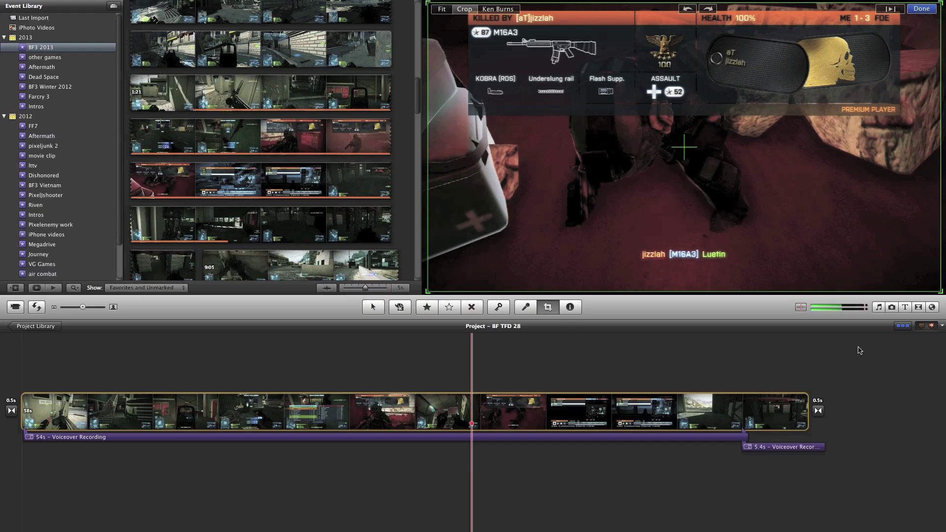
{"action": "left_click", "coordinate": [919, 8]}
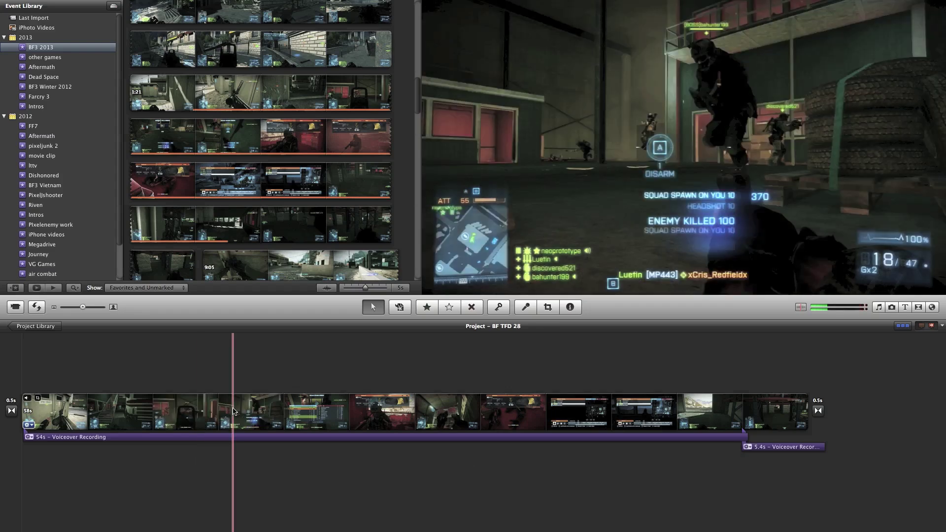
Step: Examine the 58s clip's duration, effect and stabilization settings and its exposure, brightness and colour adjustments
{"action": "left_click", "coordinate": [234, 411]}
{"action": "left_click", "coordinate": [570, 307]}
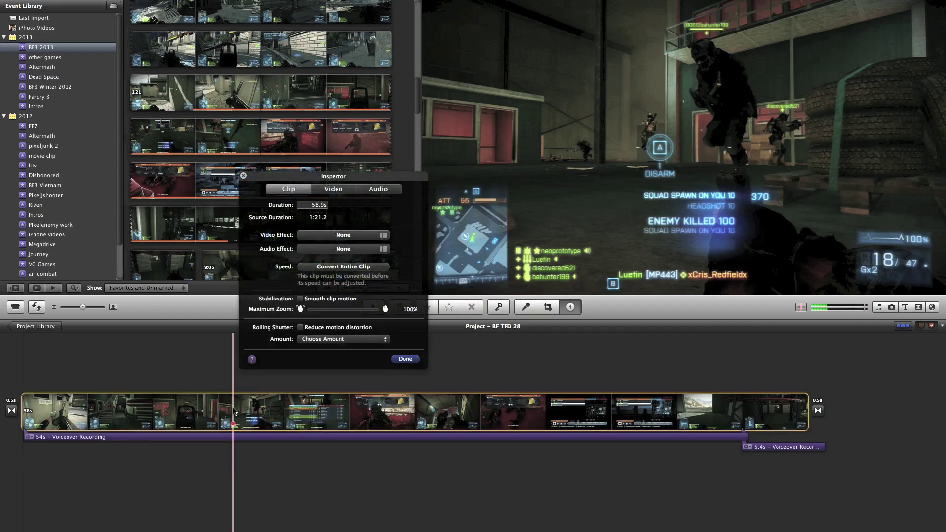
{"action": "left_click_drag", "start_coordinate": [310, 175], "coordinate": [291, 186]}
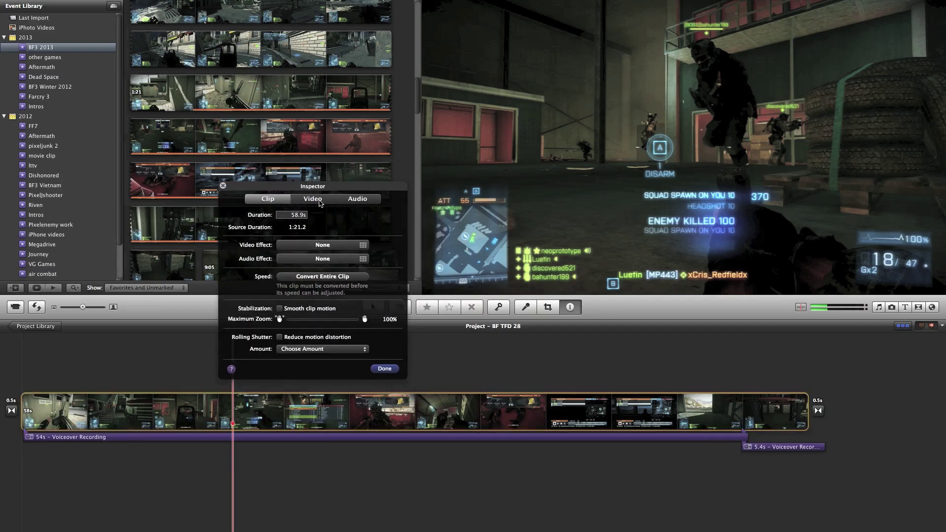
{"action": "left_click", "coordinate": [316, 200]}
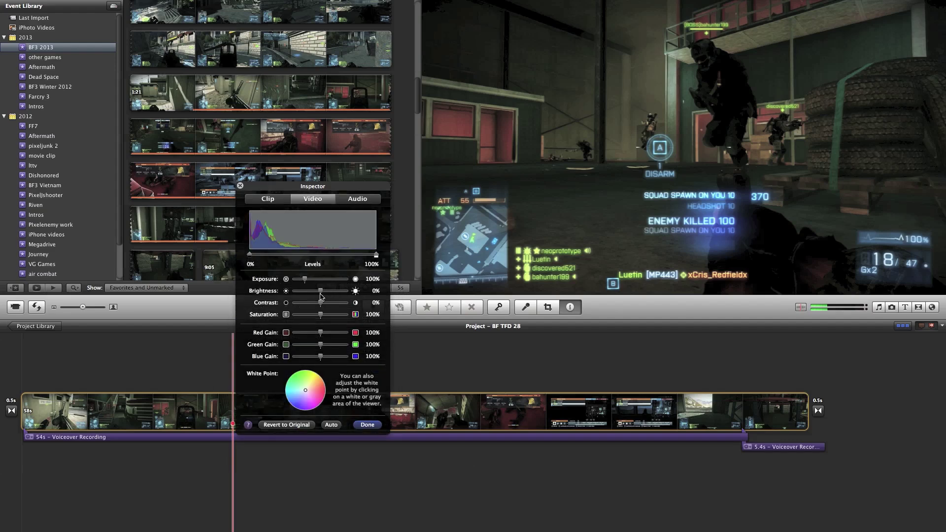
{"action": "left_click_drag", "start_coordinate": [320, 293], "coordinate": [320, 293]}
{"action": "left_click", "coordinate": [240, 185]}
{"action": "left_click", "coordinate": [361, 411]}
{"action": "left_click", "coordinate": [481, 366]}
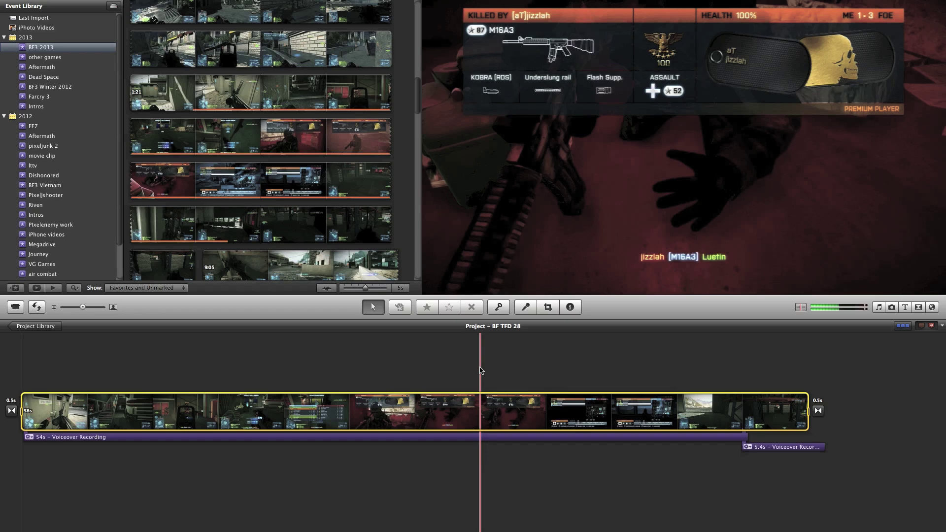
{"action": "left_click", "coordinate": [480, 370]}
{"action": "left_click", "coordinate": [364, 383]}
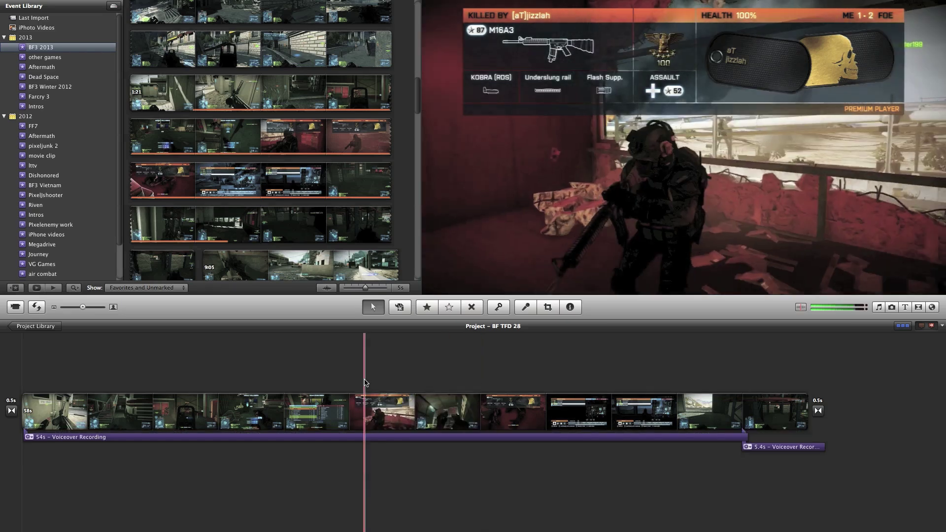
{"action": "left_click", "coordinate": [310, 384]}
{"action": "left_click", "coordinate": [277, 389]}
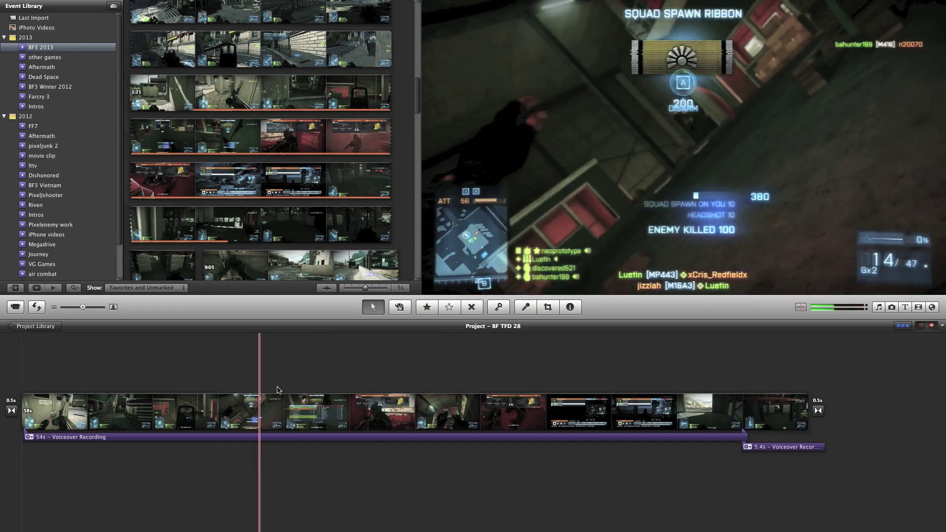
{"action": "left_click", "coordinate": [330, 389]}
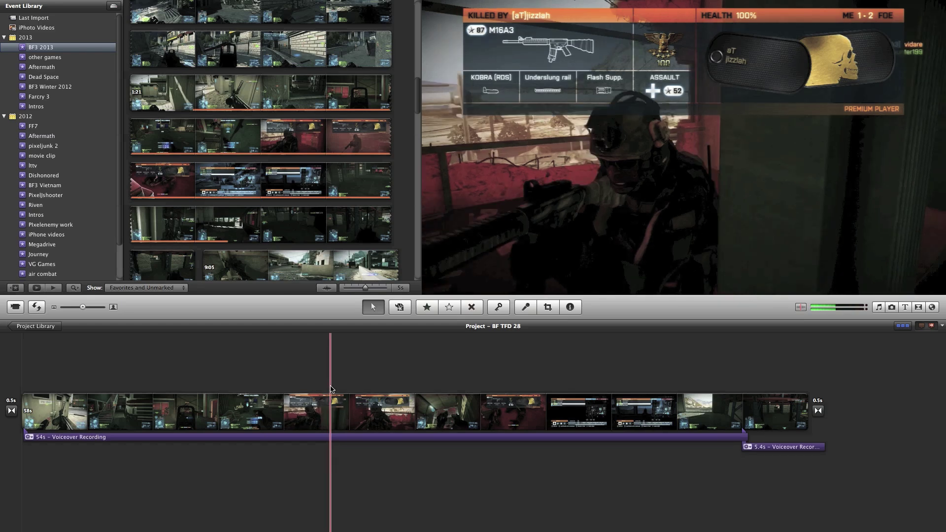
Step: Apply the Loudness equalizer preset to the 54s voiceover recording and slightly lower its 32 and 64 bands
{"action": "double_click", "coordinate": [234, 437]}
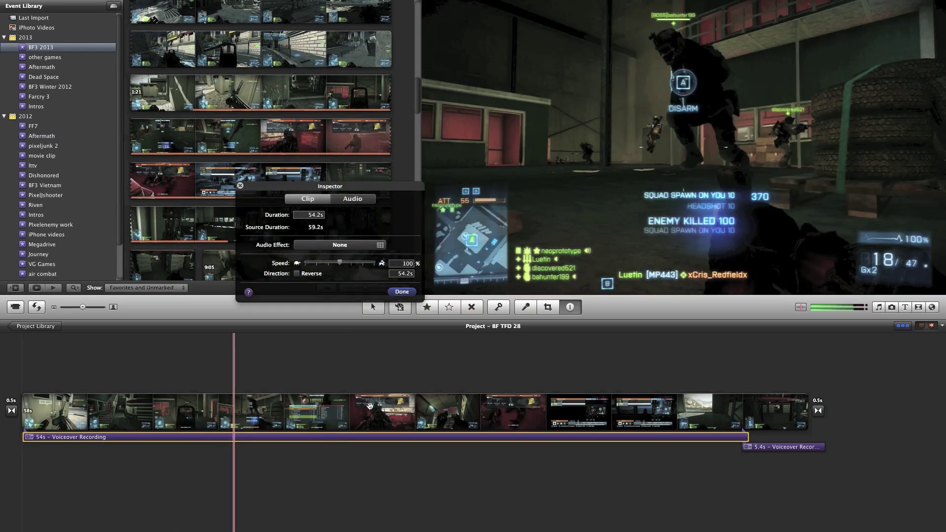
{"action": "left_click", "coordinate": [355, 202]}
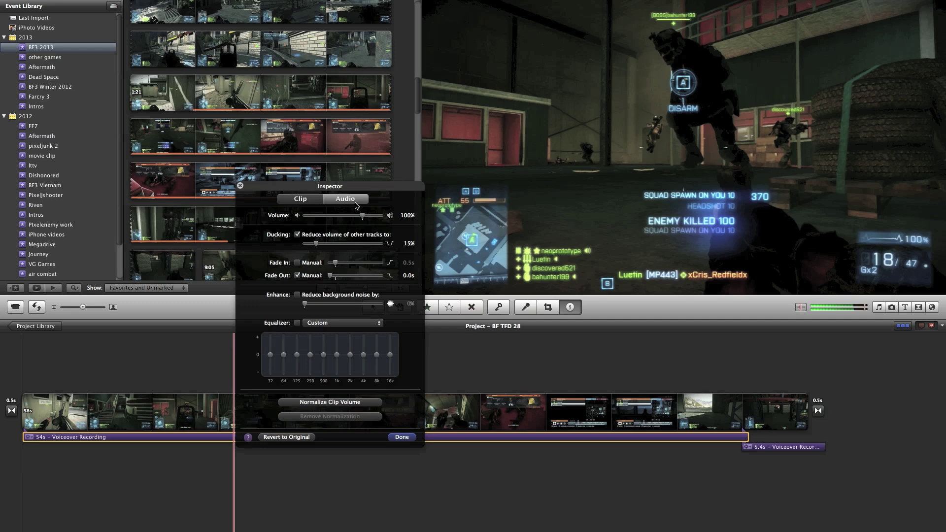
{"action": "left_click", "coordinate": [341, 323]}
{"action": "left_click", "coordinate": [337, 362]}
{"action": "left_click", "coordinate": [343, 323]}
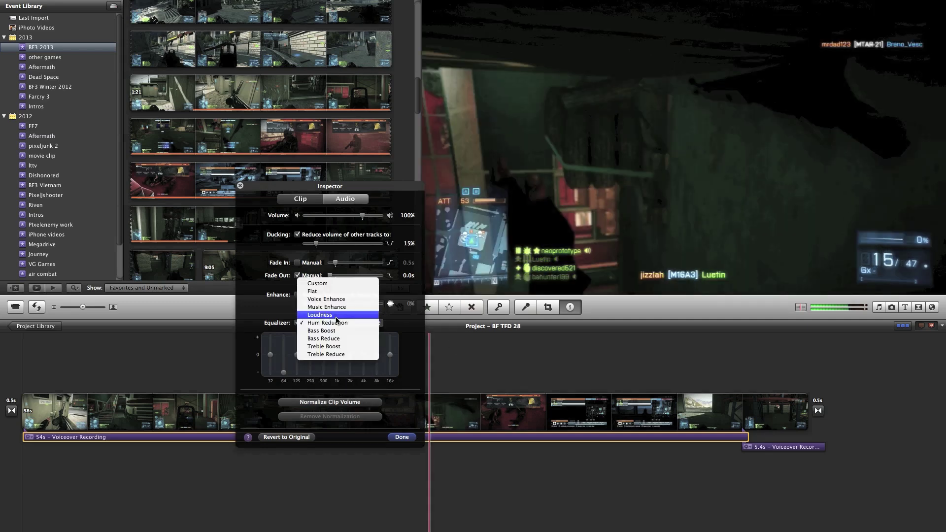
{"action": "left_click", "coordinate": [340, 315]}
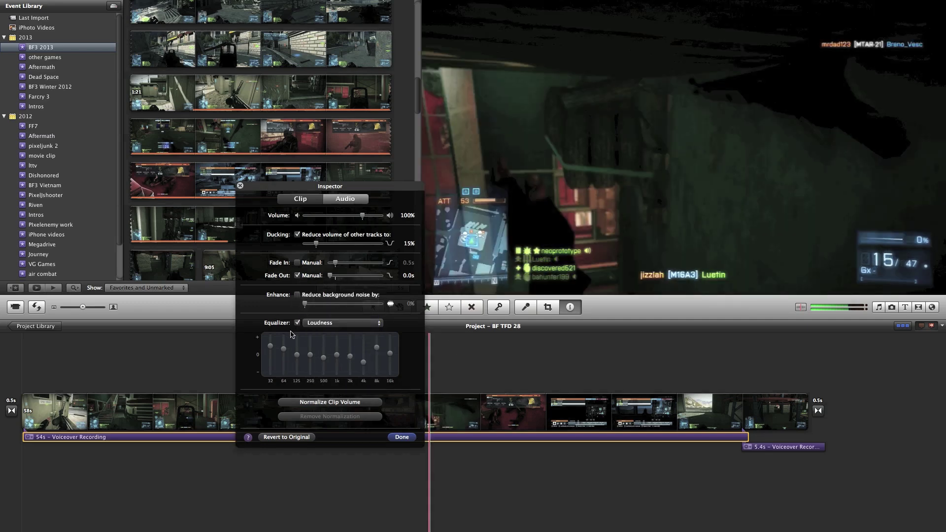
{"action": "left_click_drag", "start_coordinate": [284, 348], "coordinate": [284, 351]}
Step: Reduce the 54s voiceover recording's background noise by 24% and apply the audio settings
{"action": "left_click", "coordinate": [482, 379]}
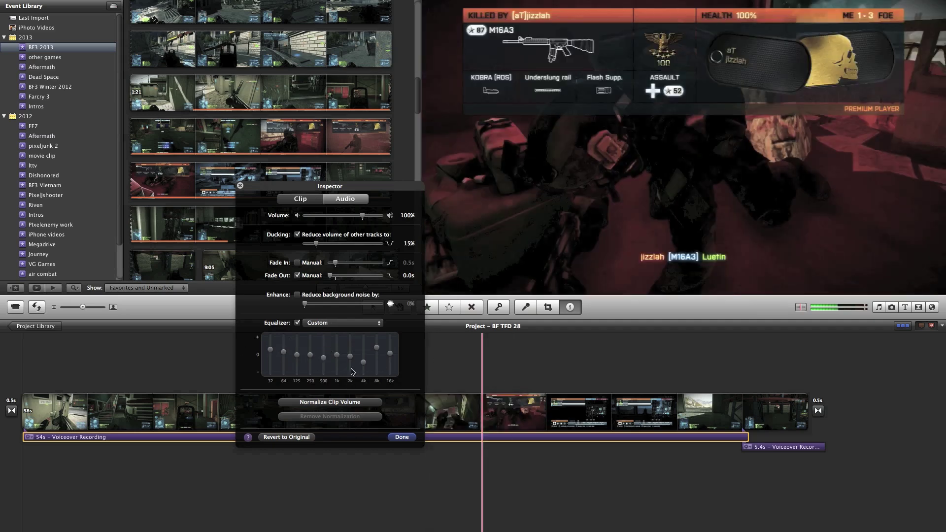
{"action": "left_click_drag", "start_coordinate": [315, 306], "coordinate": [323, 307]}
{"action": "left_click", "coordinate": [389, 449]}
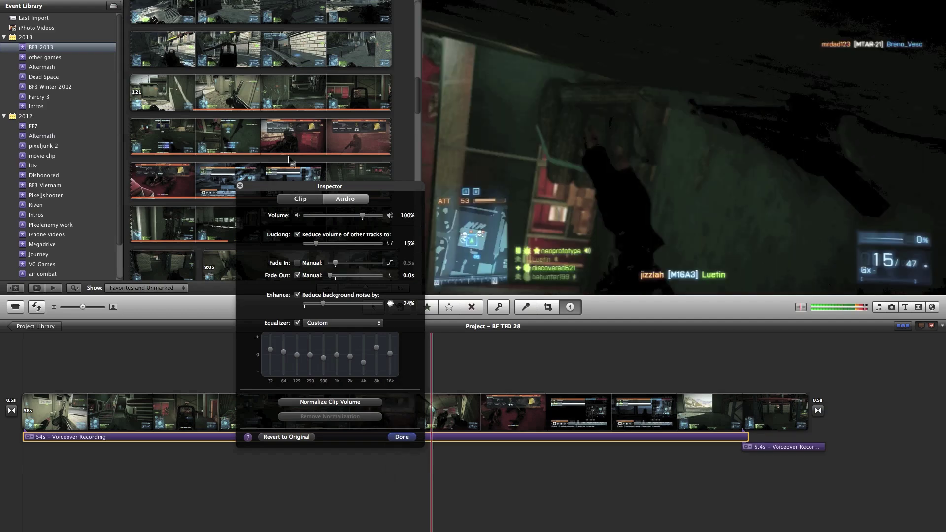
{"action": "left_click", "coordinate": [433, 445]}
{"action": "left_click", "coordinate": [402, 437]}
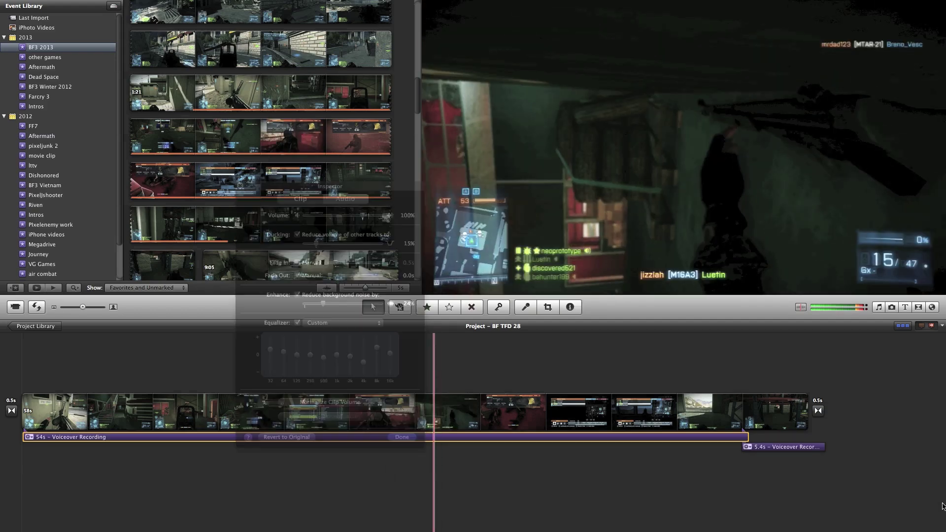
Step: Apply the Loudness equalizer preset to the 5.4s voiceover recording and slightly lower its lowest bands
{"action": "double_click", "coordinate": [771, 447]}
{"action": "left_click", "coordinate": [353, 199]}
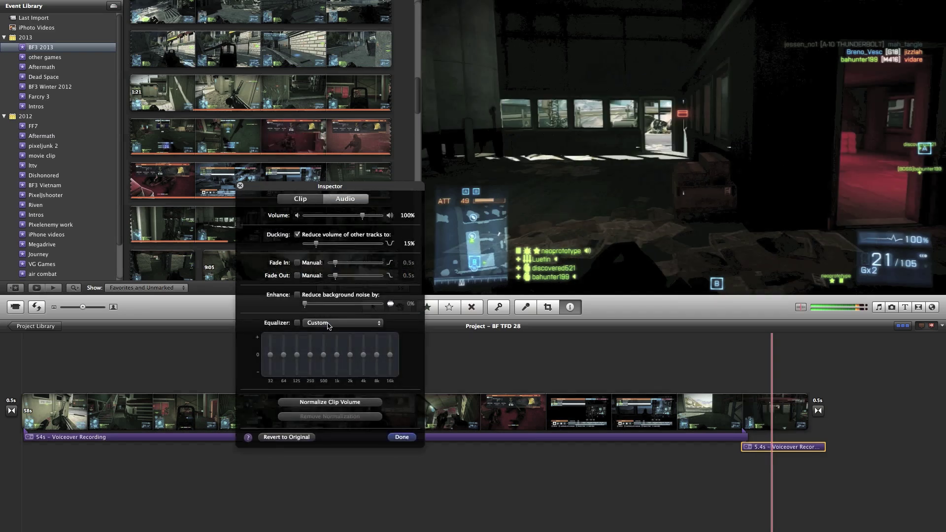
{"action": "left_click", "coordinate": [327, 324]}
{"action": "left_click", "coordinate": [327, 359]}
{"action": "left_click_drag", "start_coordinate": [270, 346], "coordinate": [272, 351]}
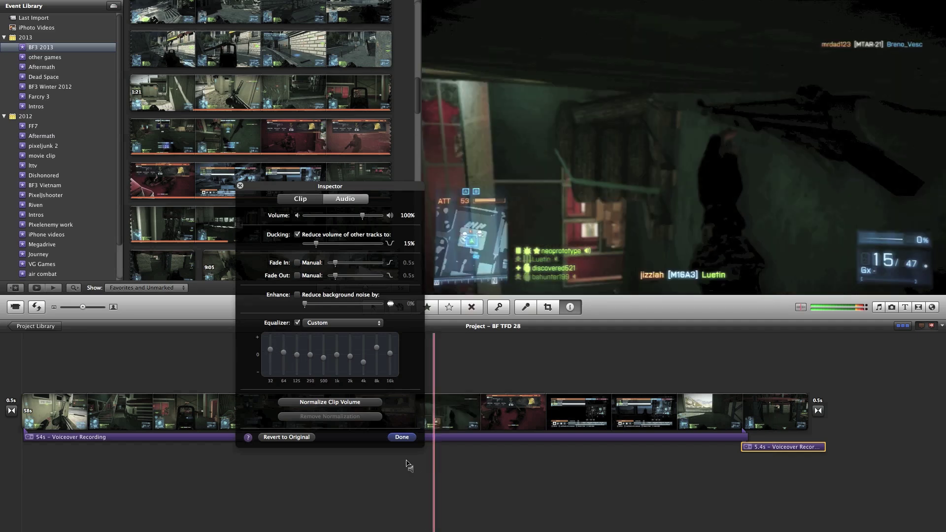
{"action": "left_click", "coordinate": [401, 436]}
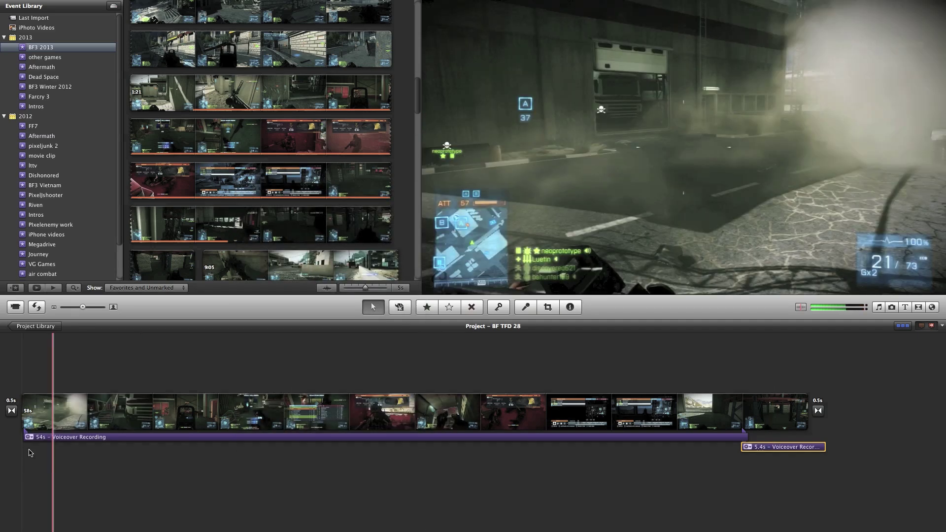
Step: Play back the start of the project and the changeover between the 54s and 5.4s voiceover recordings
{"action": "key", "text": "space"}
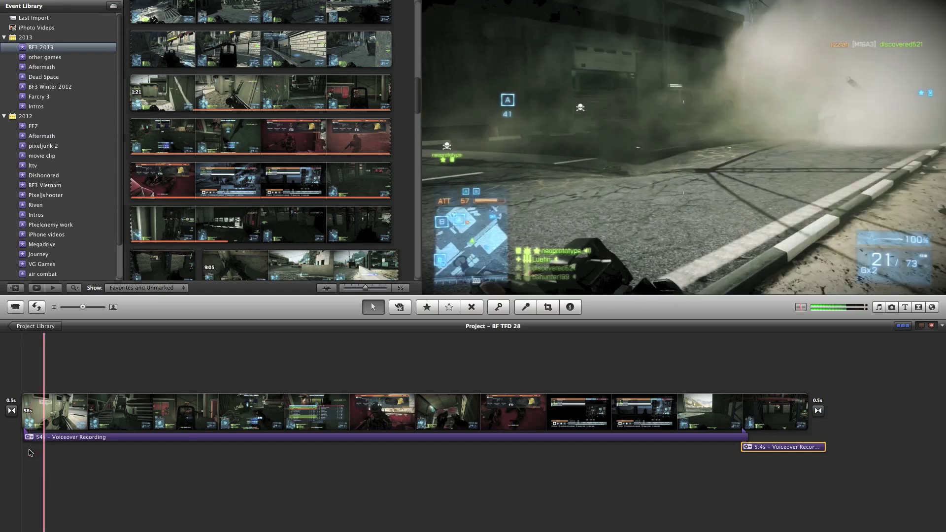
{"action": "key", "text": "space"}
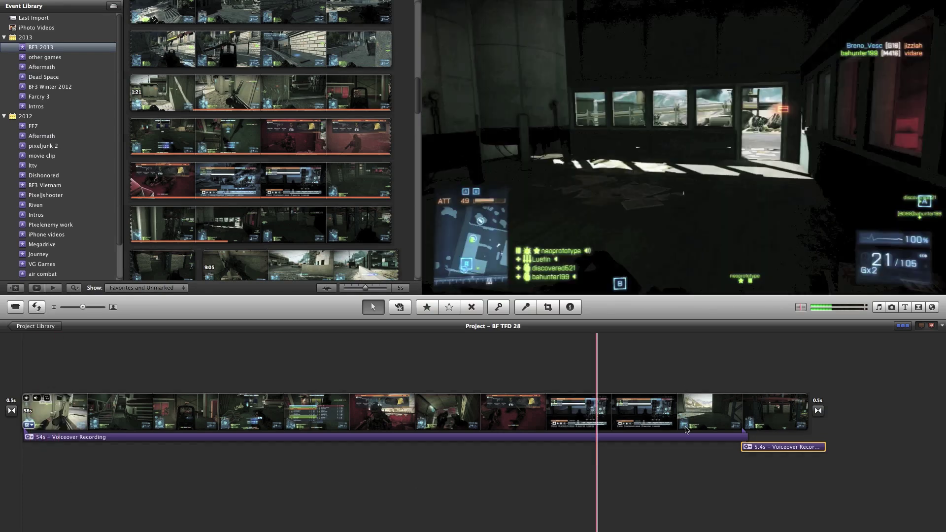
{"action": "key", "text": "space"}
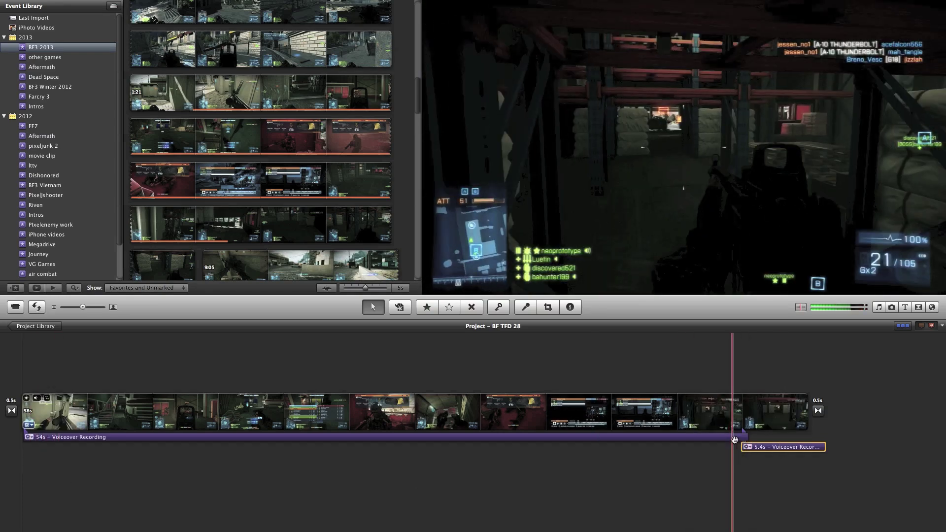
{"action": "key", "text": "space"}
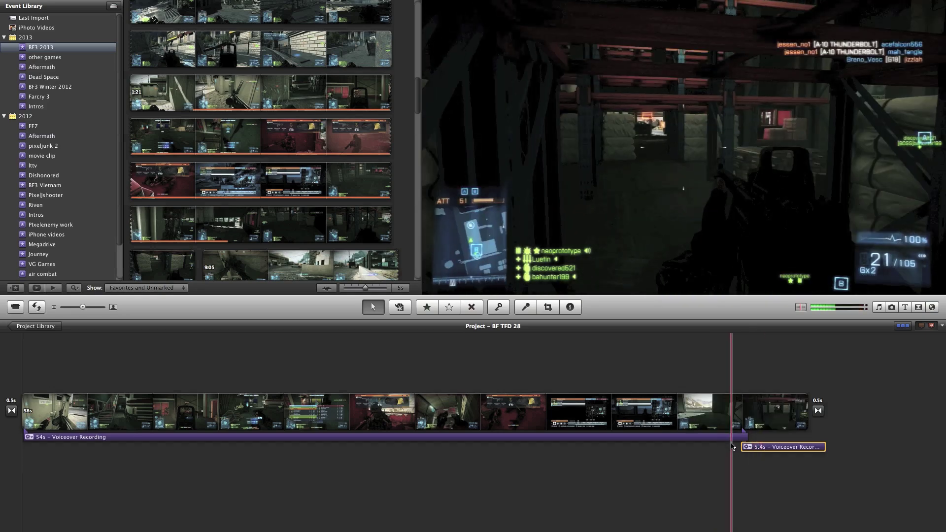
{"action": "key", "text": "space"}
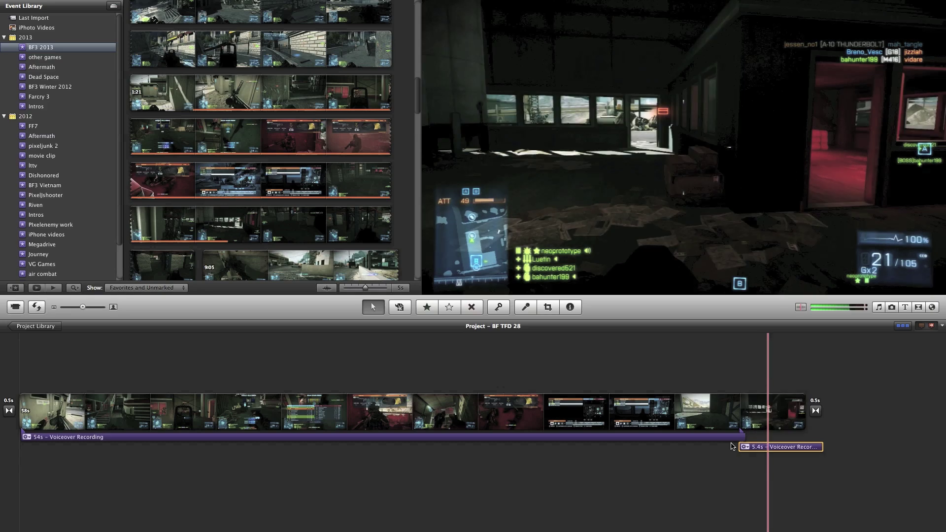
{"action": "key", "text": "space"}
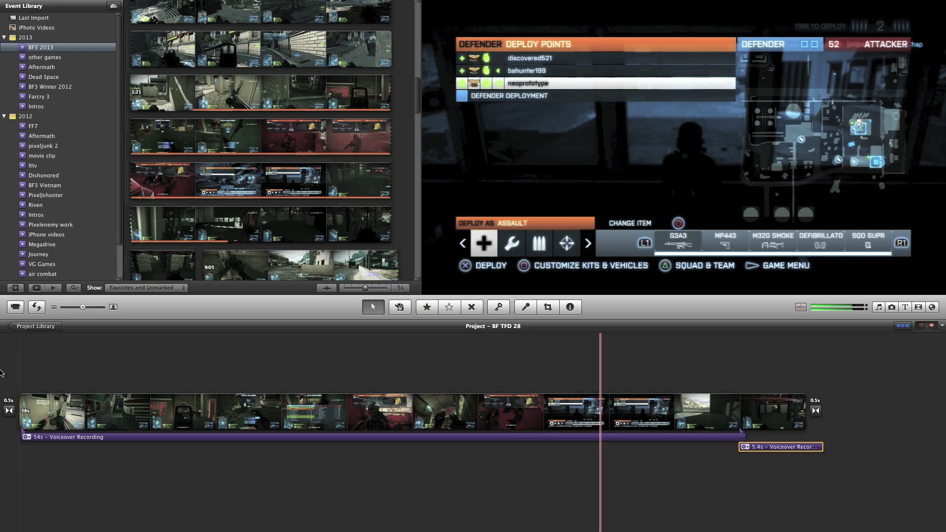
Step: Open the 54s voiceover recording for trimming at 1/2s waveform detail and cut the silence at its start
{"action": "left_click", "coordinate": [25, 436]}
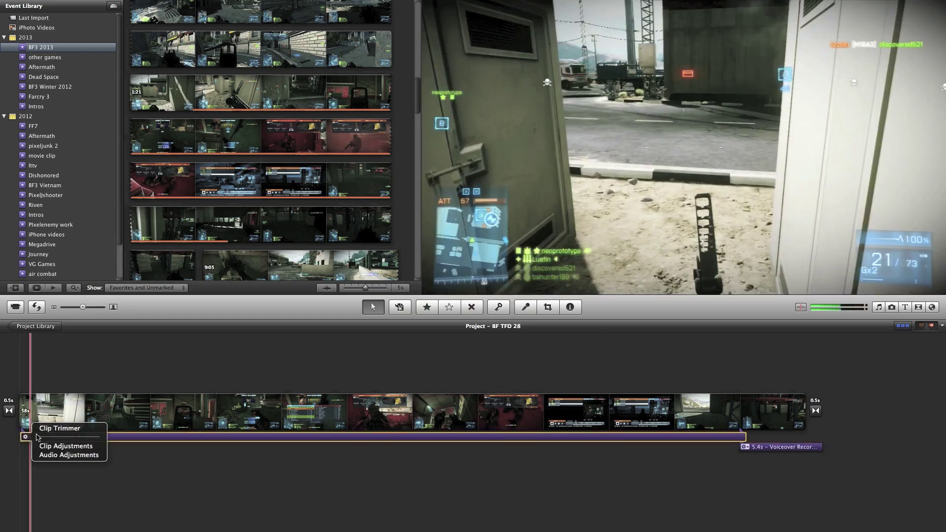
{"action": "left_click", "coordinate": [43, 429]}
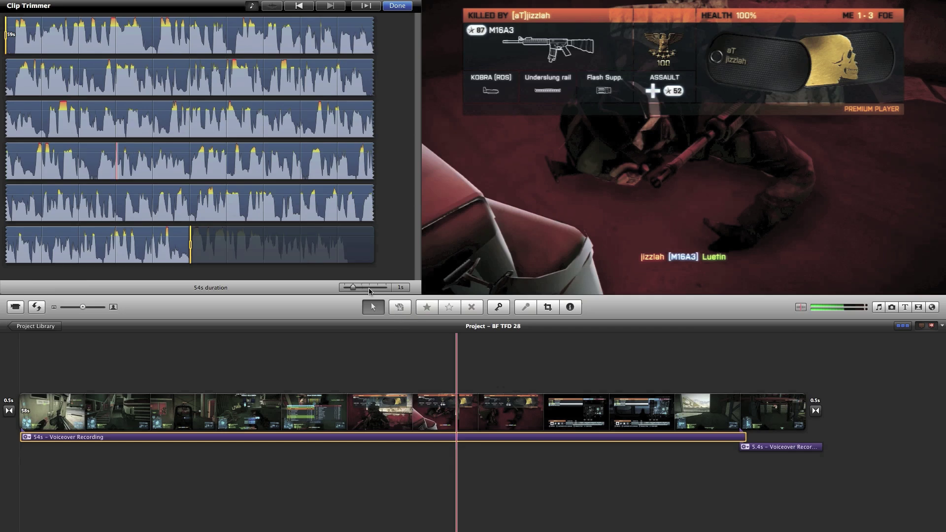
{"action": "left_click", "coordinate": [370, 288]}
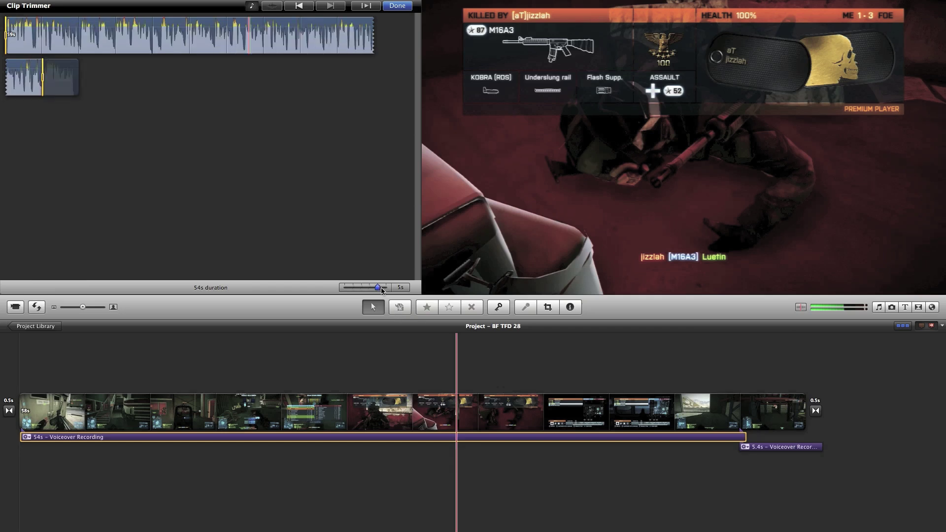
{"action": "left_click_drag", "start_coordinate": [382, 291], "coordinate": [341, 290]}
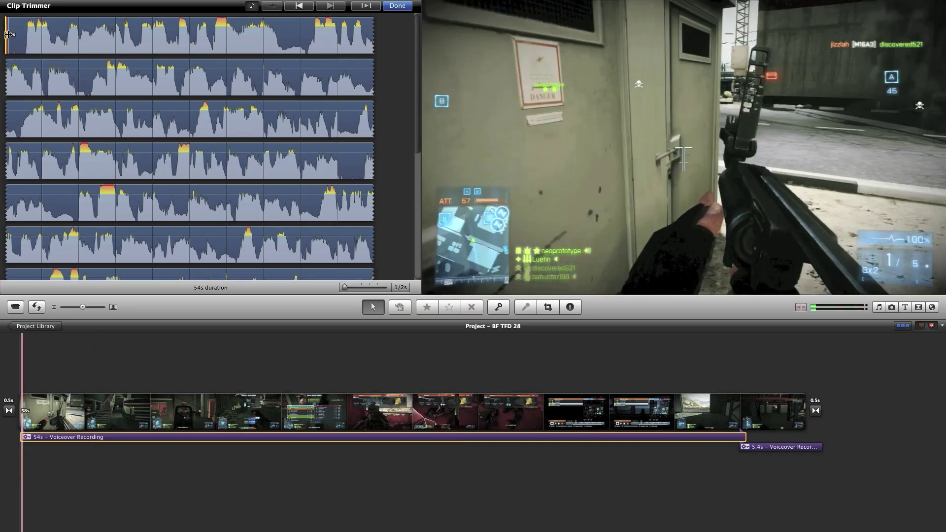
{"action": "left_click_drag", "start_coordinate": [8, 34], "coordinate": [19, 34]}
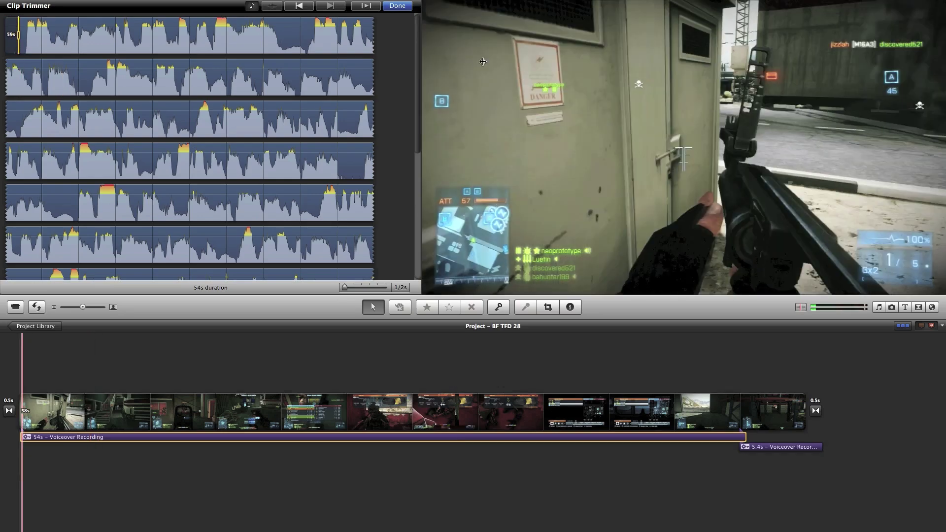
Step: Trim the end of the 54s voiceover recording slightly and finish trimming
{"action": "scroll", "coordinate": [416, 45], "scroll_direction": "down", "scroll_amount": 2}
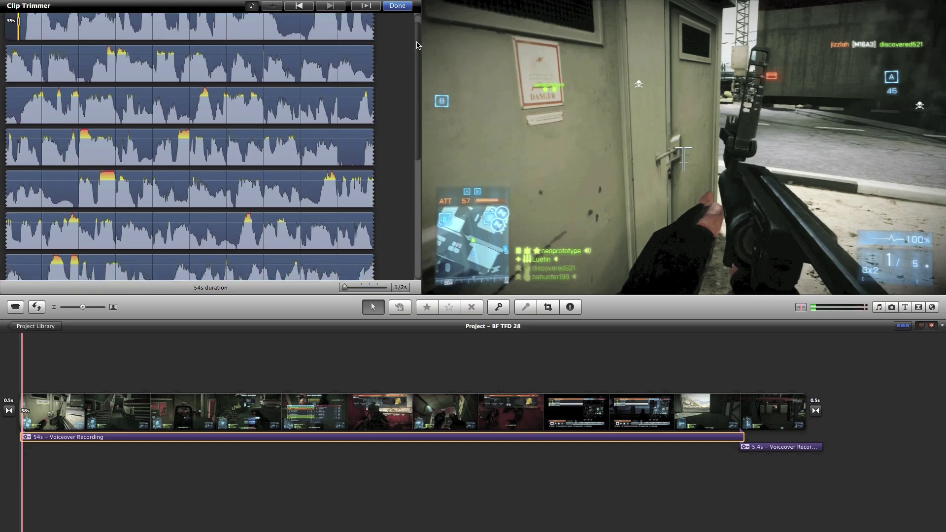
{"action": "left_click_drag", "start_coordinate": [417, 46], "coordinate": [422, 195]}
{"action": "key", "text": "space"}
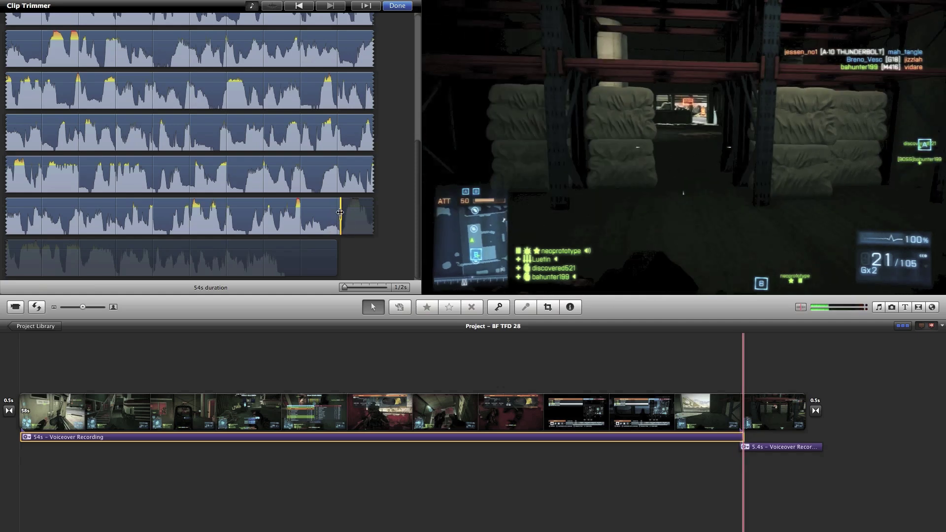
{"action": "left_click_drag", "start_coordinate": [340, 214], "coordinate": [338, 217]}
{"action": "left_click", "coordinate": [397, 6]}
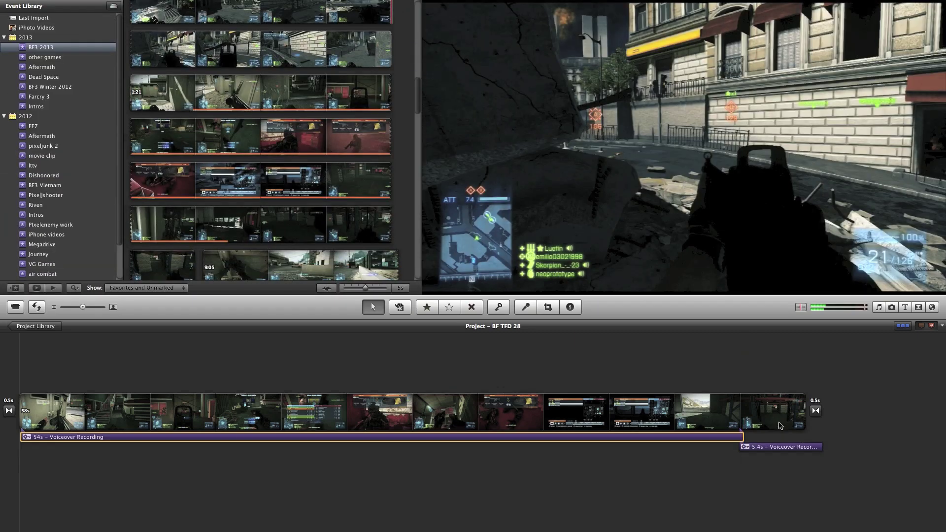
Step: Trim the silence from the start of the 5.4s voiceover recording to a 5.1s duration and finish trimming
{"action": "left_click", "coordinate": [746, 447]}
{"action": "left_click", "coordinate": [771, 434]}
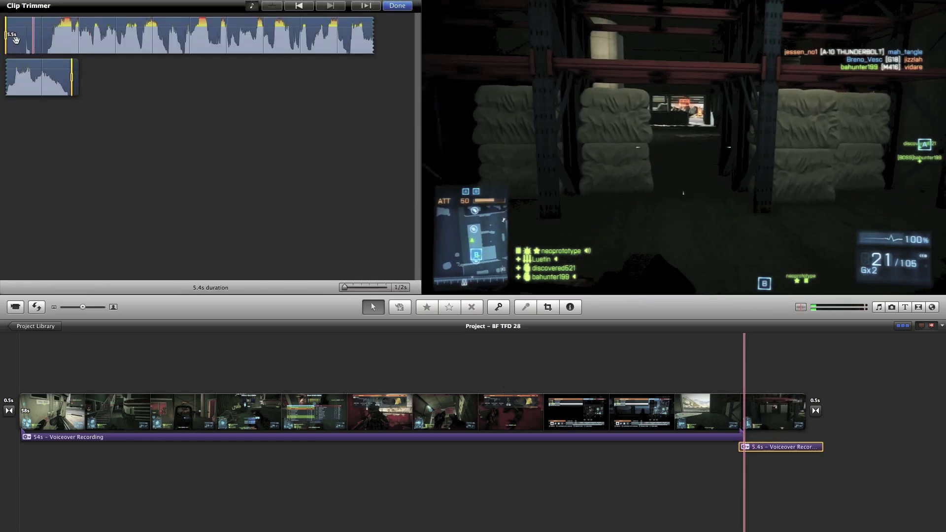
{"action": "left_click_drag", "start_coordinate": [6, 35], "coordinate": [34, 36]}
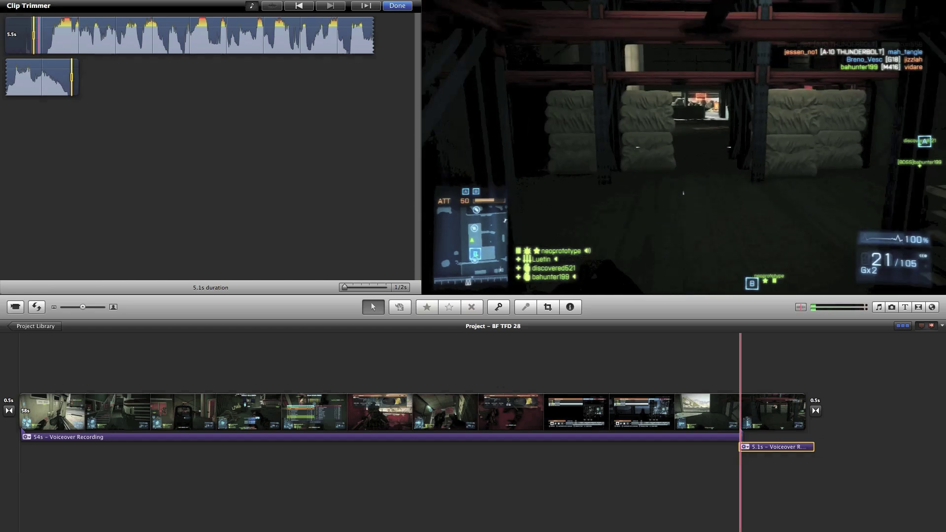
{"action": "left_click", "coordinate": [396, 6]}
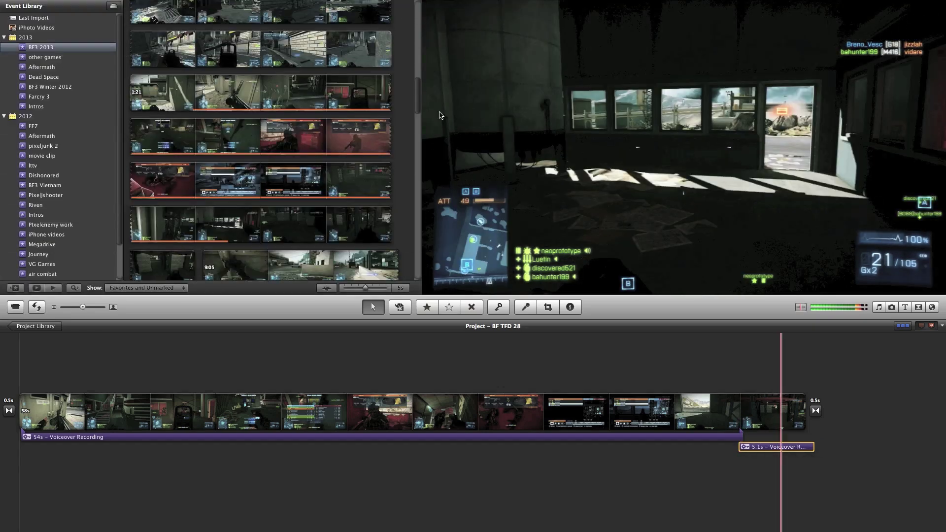
Step: Shift the 5.1s voiceover recording slightly later towards the end of the 54s recording and play back the changeover
{"action": "left_click", "coordinate": [728, 489]}
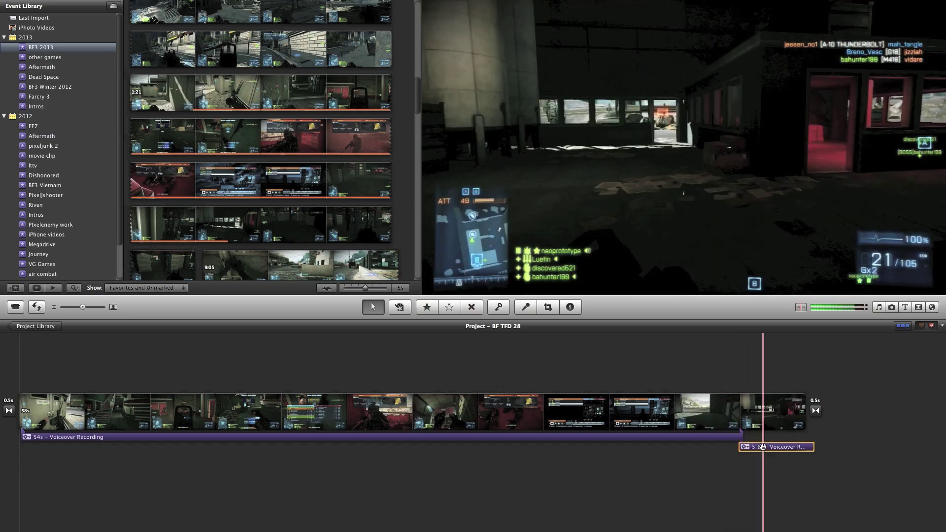
{"action": "left_click_drag", "start_coordinate": [764, 447], "coordinate": [767, 446]}
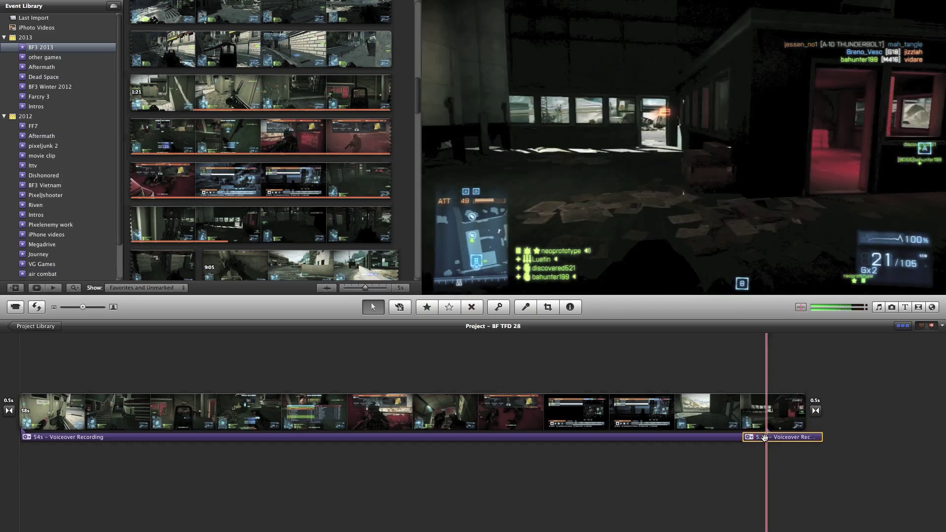
{"action": "left_click_drag", "start_coordinate": [764, 437], "coordinate": [763, 438]}
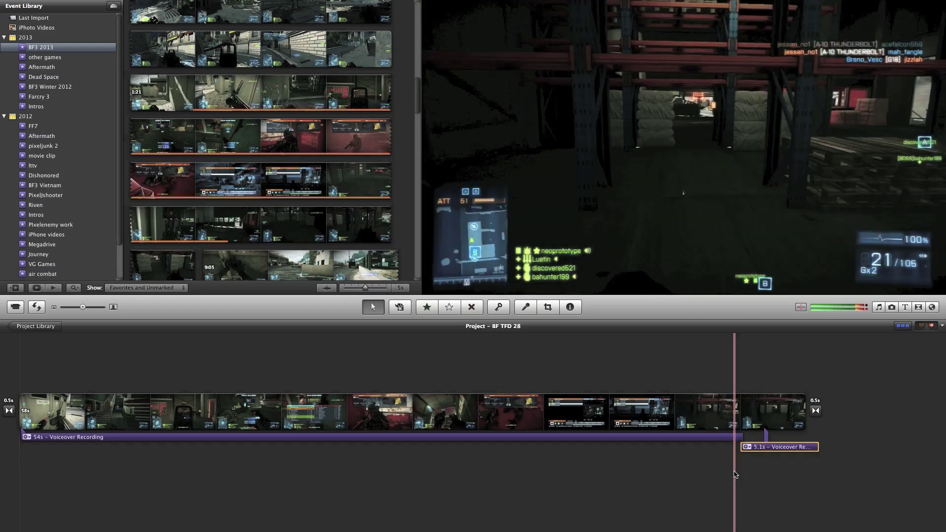
{"action": "key", "text": "space"}
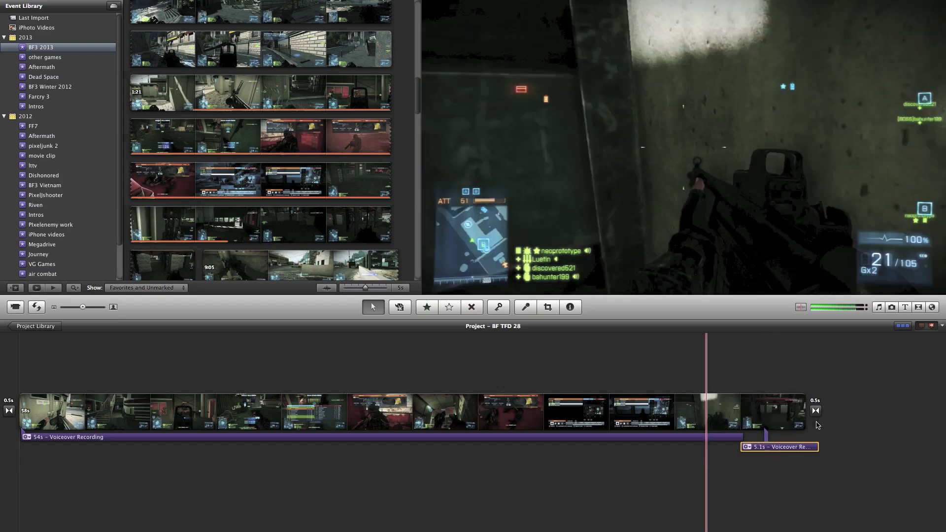
{"action": "key", "text": "space"}
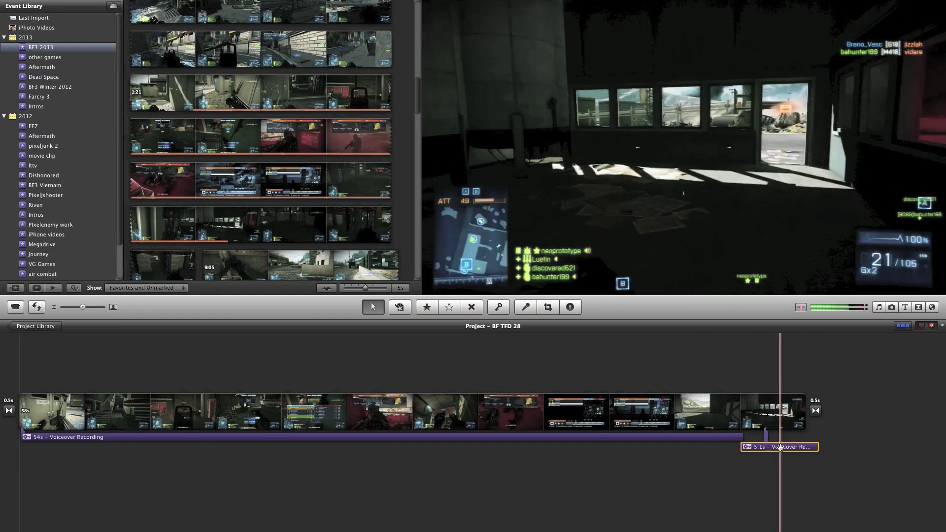
Step: Fine-tune the 5.1s voiceover recording's position so it starts just before the 54s recording ends, and play back the result
{"action": "left_click_drag", "start_coordinate": [783, 447], "coordinate": [785, 445]}
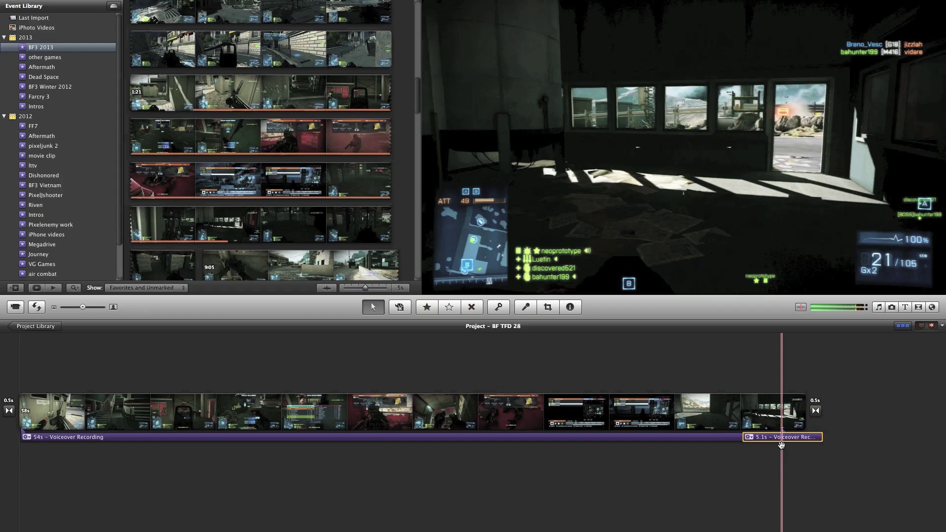
{"action": "left_click_drag", "start_coordinate": [782, 445], "coordinate": [783, 445]}
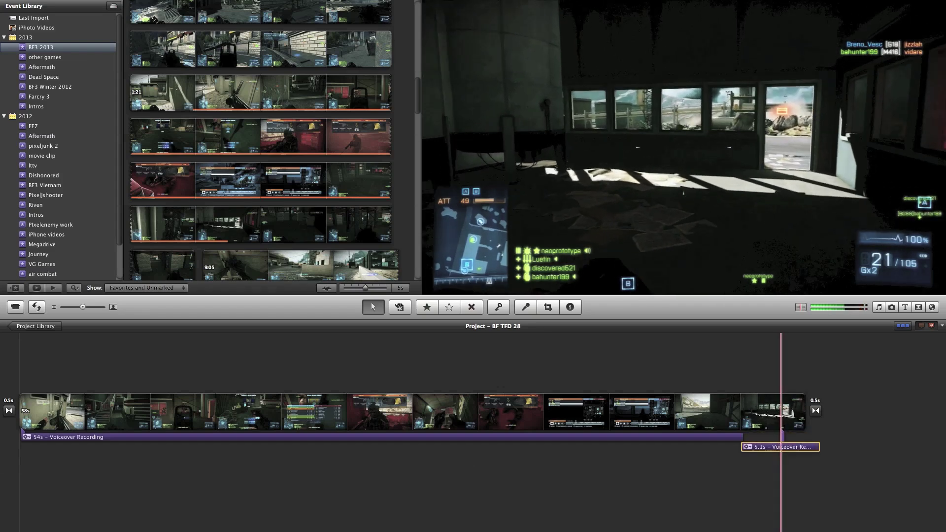
{"action": "key", "text": "super+minus"}
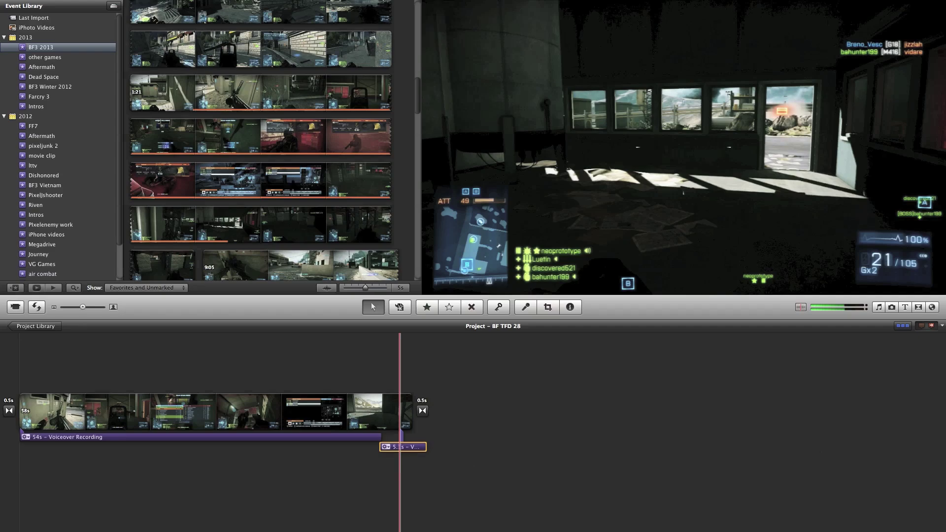
{"action": "key", "text": "super+plus"}
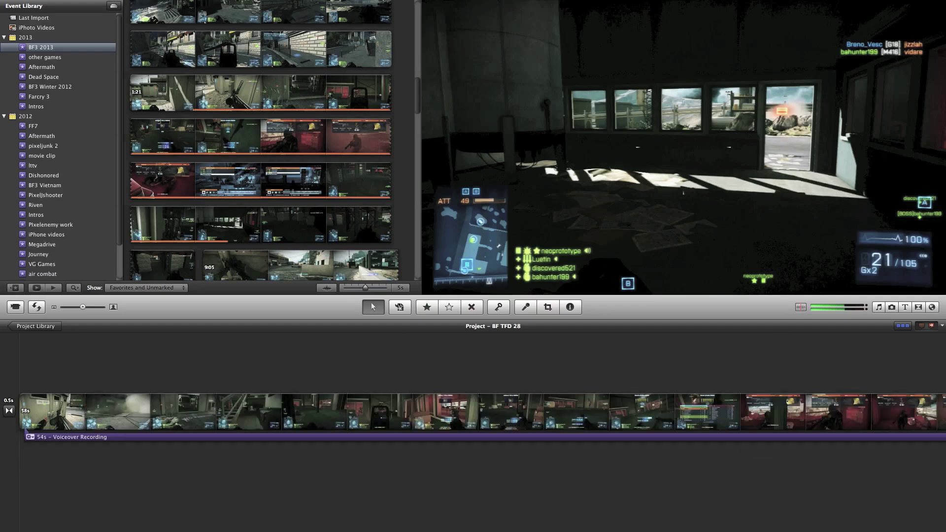
{"action": "scroll", "coordinate": [473, 413], "scroll_direction": "right", "scroll_amount": 20}
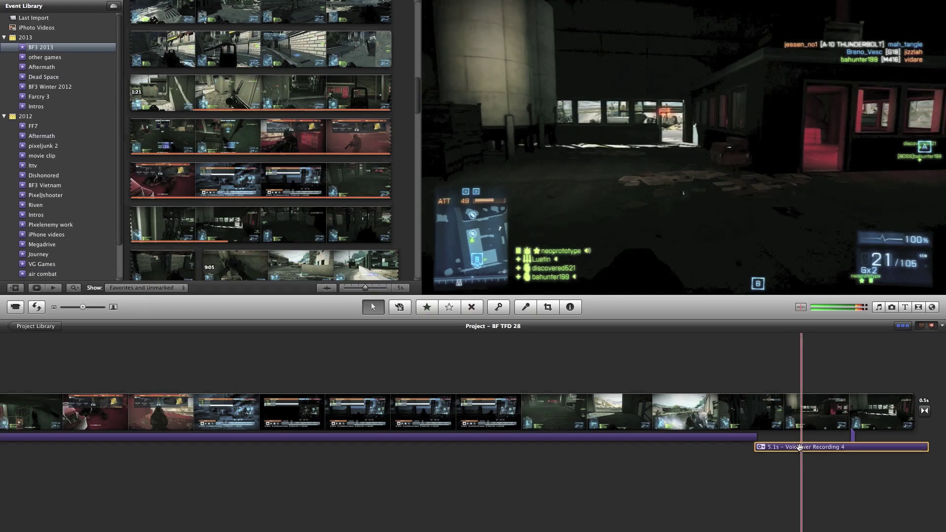
{"action": "left_click_drag", "start_coordinate": [801, 447], "coordinate": [798, 447]}
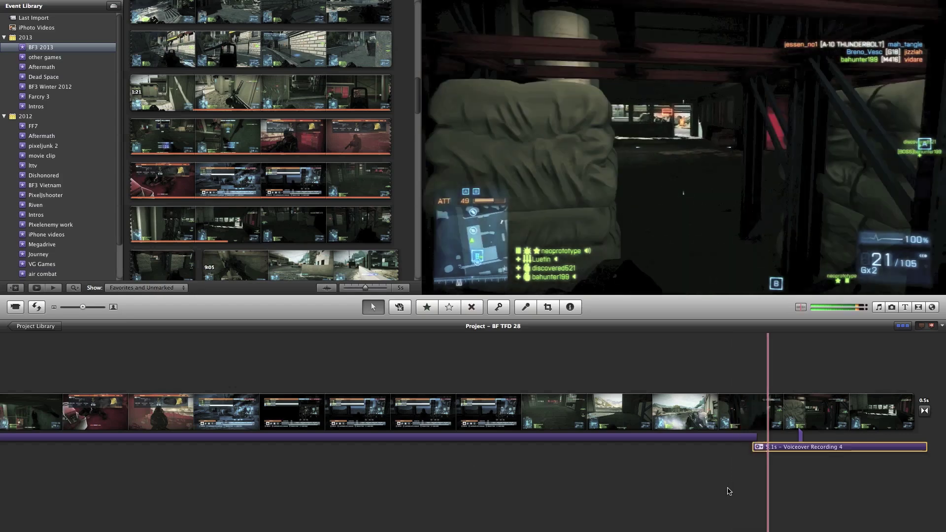
{"action": "key", "text": "space"}
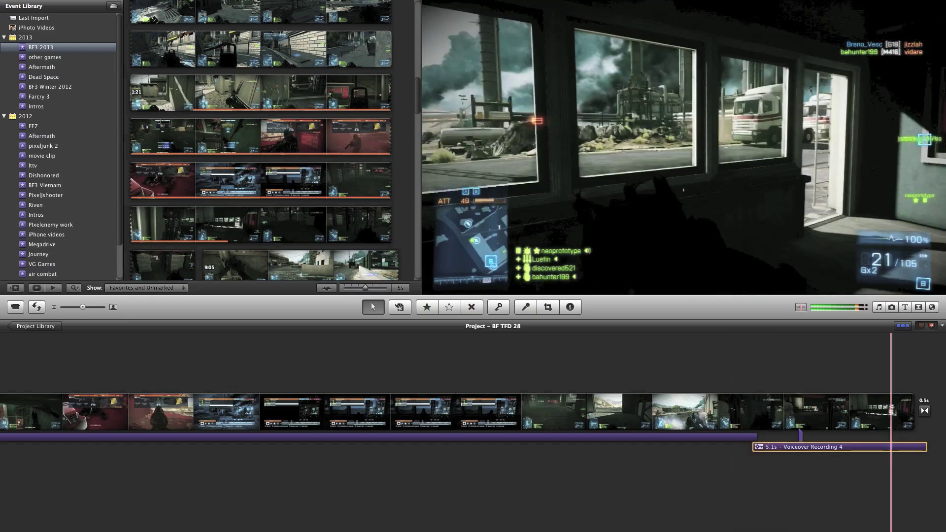
{"action": "left_click_drag", "start_coordinate": [891, 531], "coordinate": [903, 531]}
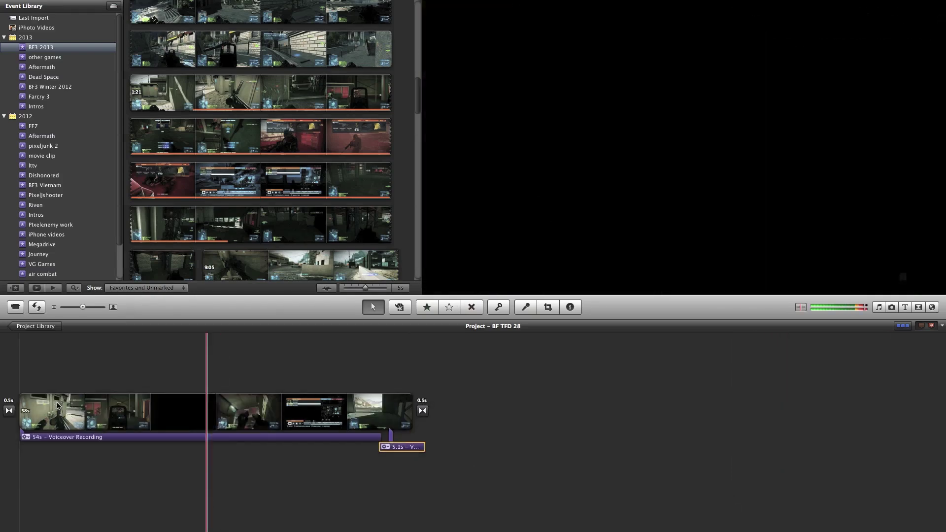
Step: Find the 7.5s LUETINTACTICAL clip in the 2013 Intros event and add it to the start of the project
{"action": "left_click", "coordinate": [40, 103]}
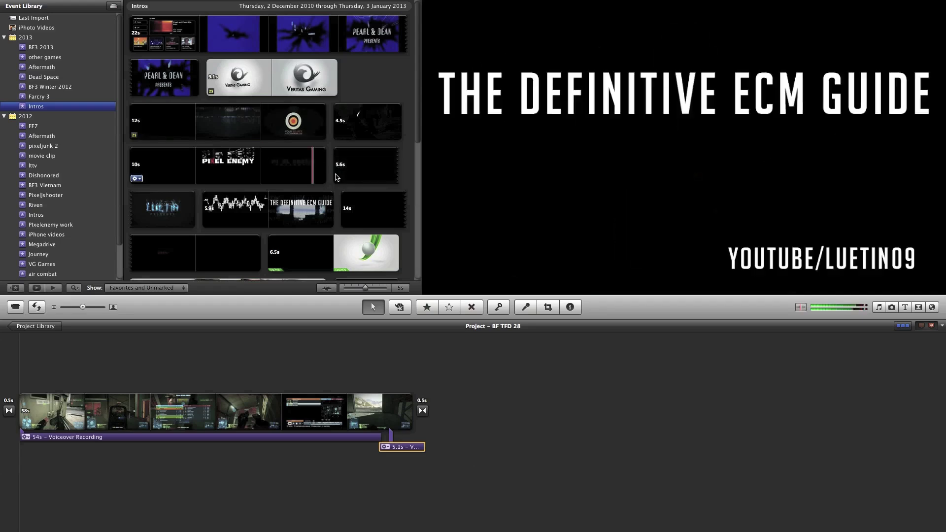
{"action": "scroll", "coordinate": [329, 138], "scroll_direction": "down", "scroll_amount": 3}
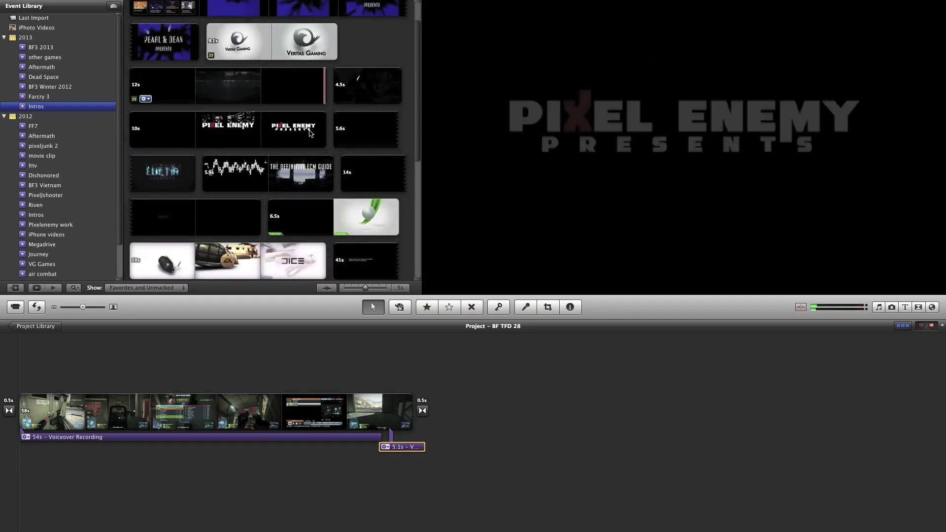
{"action": "scroll", "coordinate": [300, 148], "scroll_direction": "down", "scroll_amount": 6}
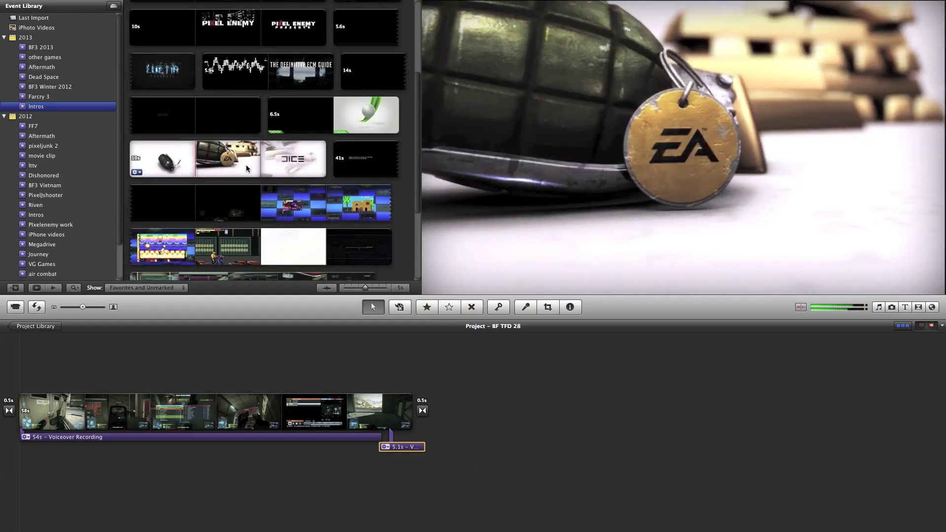
{"action": "scroll", "coordinate": [205, 195], "scroll_direction": "down", "scroll_amount": 1}
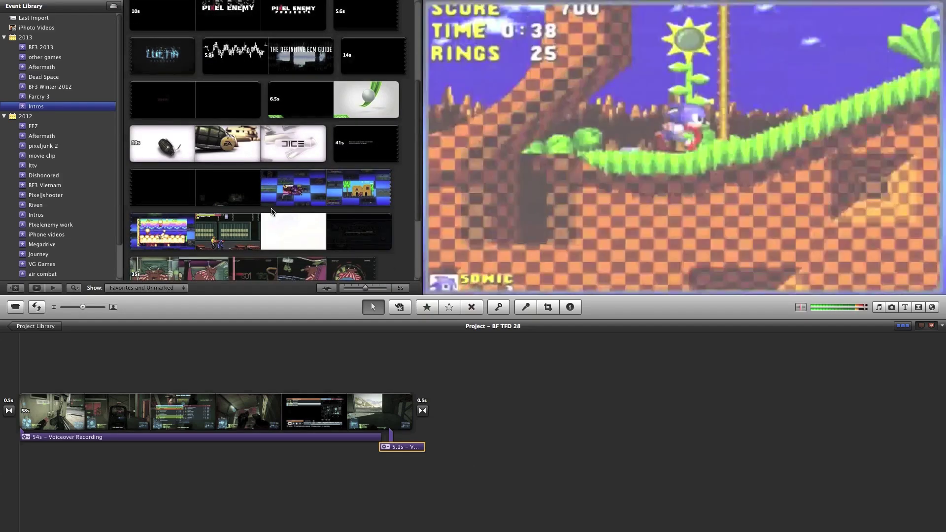
{"action": "scroll", "coordinate": [301, 195], "scroll_direction": "down", "scroll_amount": 7}
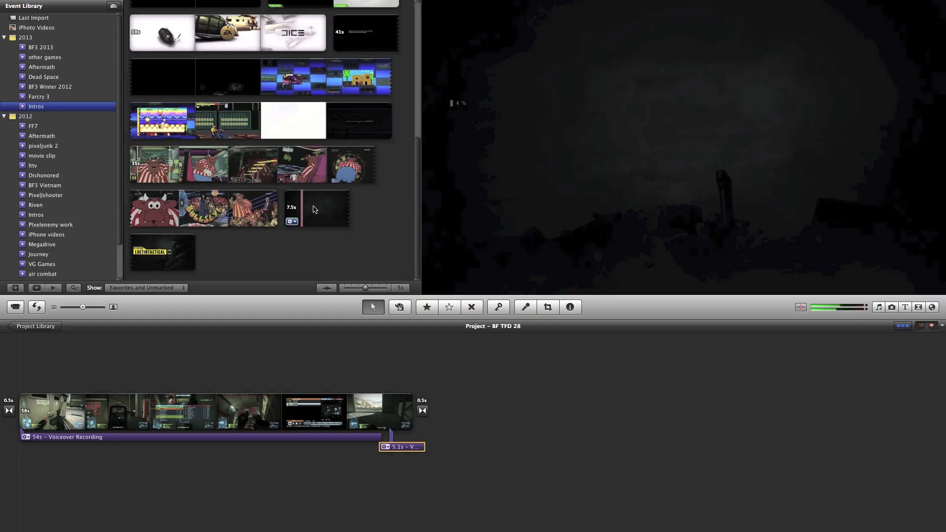
{"action": "left_click", "coordinate": [310, 205]}
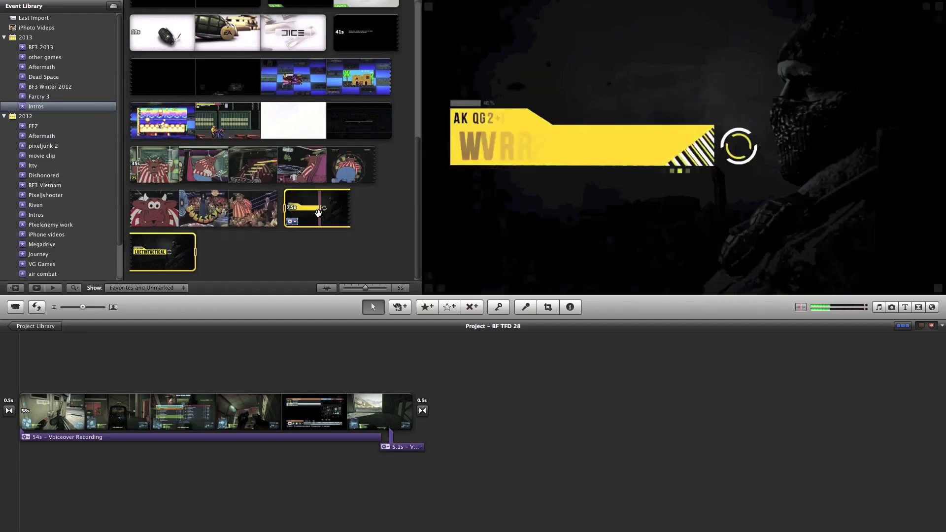
{"action": "left_click_drag", "start_coordinate": [319, 213], "coordinate": [4, 420]}
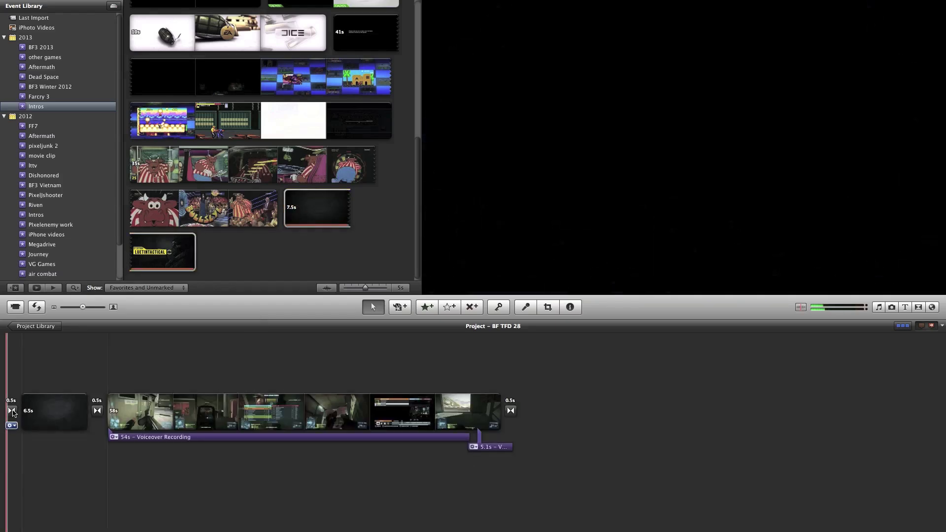
{"action": "right_click", "coordinate": [12, 411]}
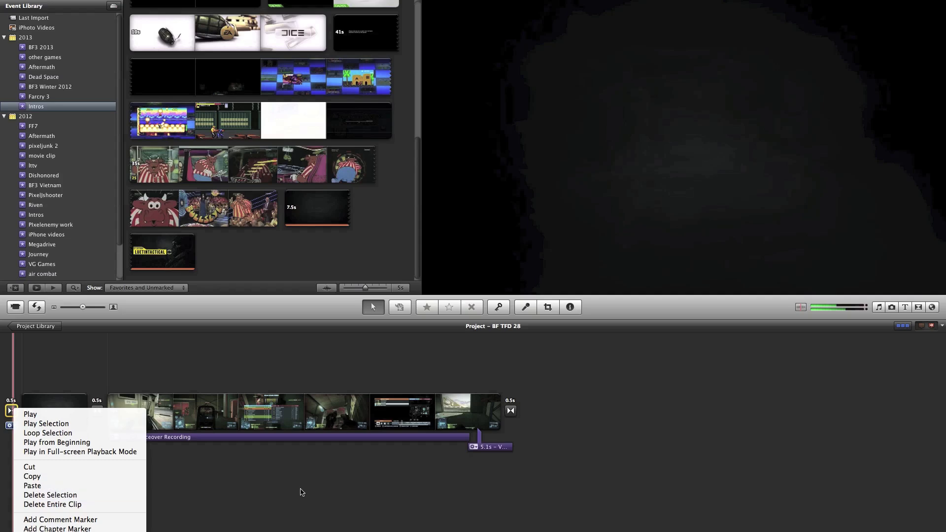
{"action": "left_click", "coordinate": [301, 492]}
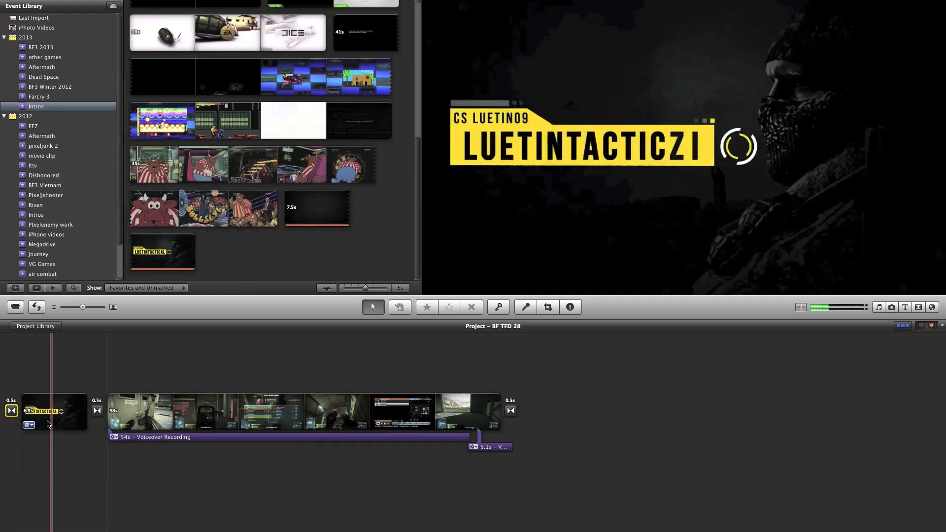
{"action": "left_click", "coordinate": [48, 423]}
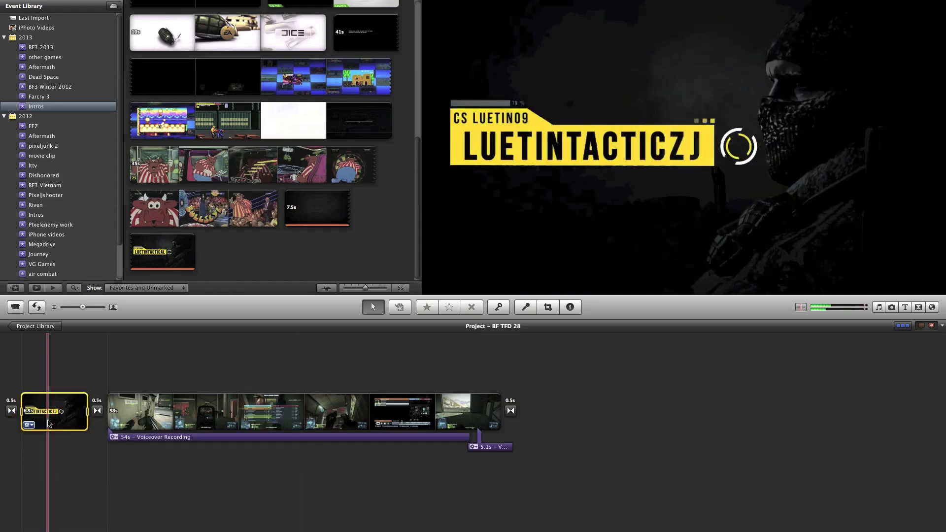
{"action": "left_click", "coordinate": [31, 442]}
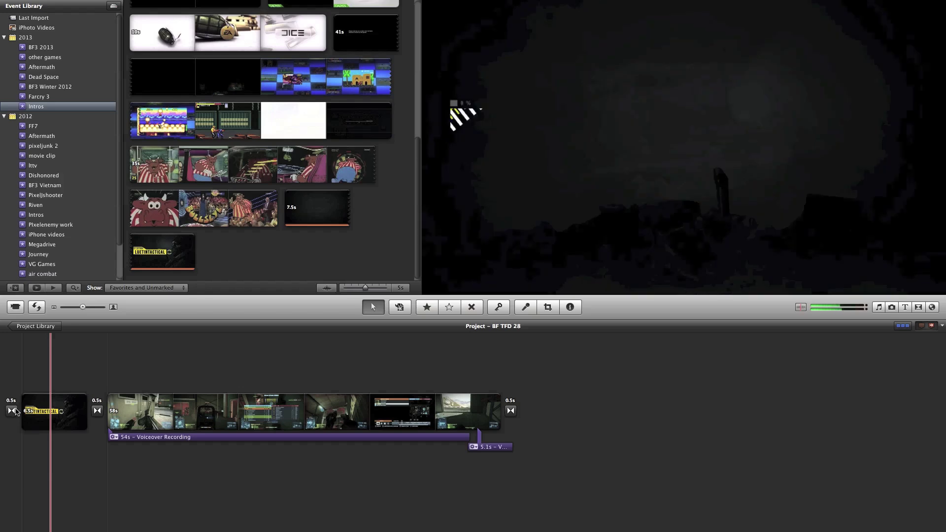
Step: Delete the transition before the intro clip, turning off automatic transitions for the project
{"action": "right_click", "coordinate": [14, 413]}
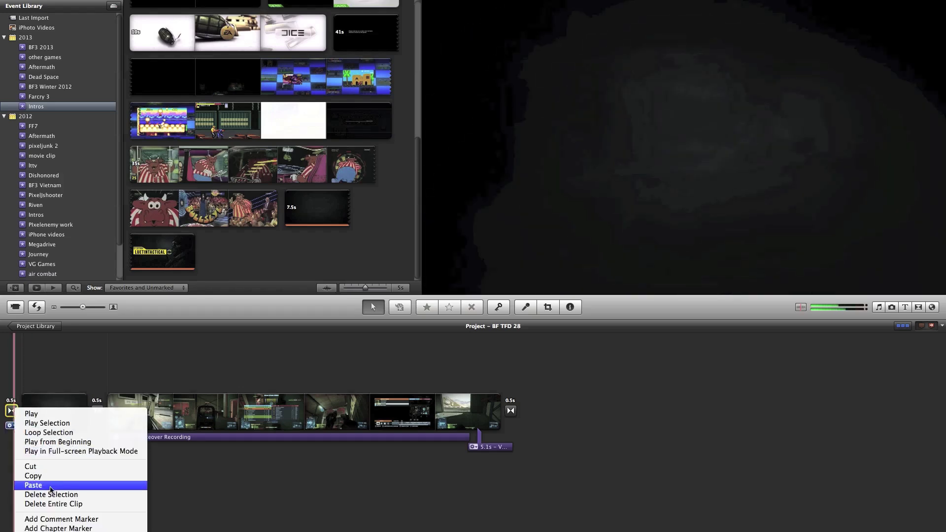
{"action": "left_click", "coordinate": [50, 494]}
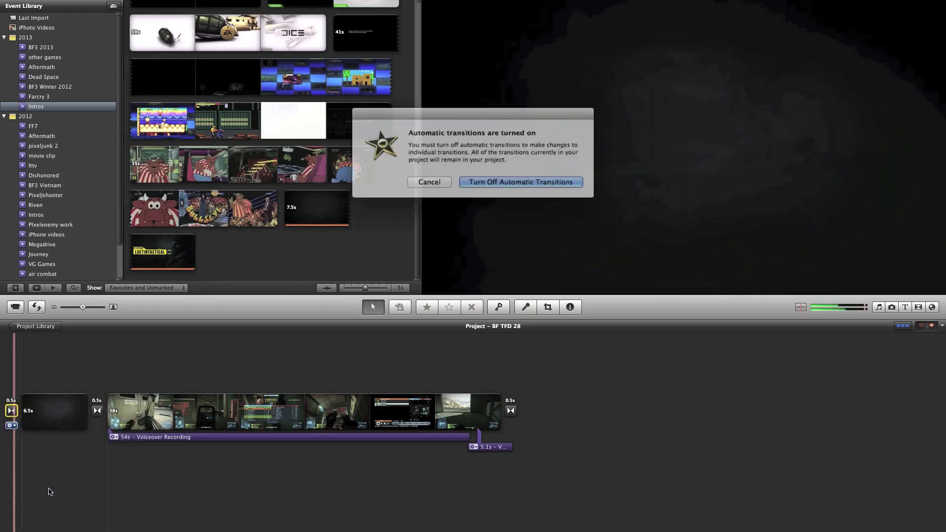
{"action": "left_click", "coordinate": [511, 179]}
{"action": "key", "text": "Delete"}
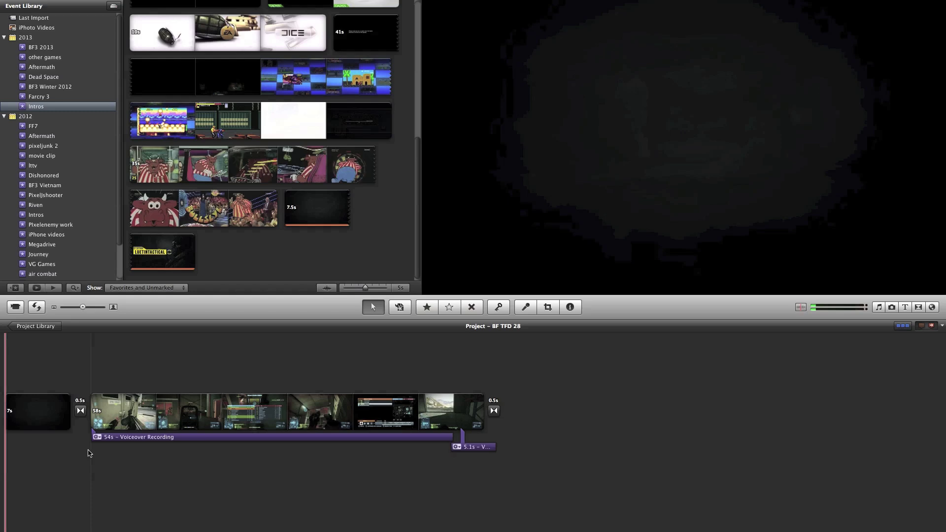
Step: Mute the sound and play back the project from the intro through the transition into the gameplay
{"action": "left_click", "coordinate": [12, 444]}
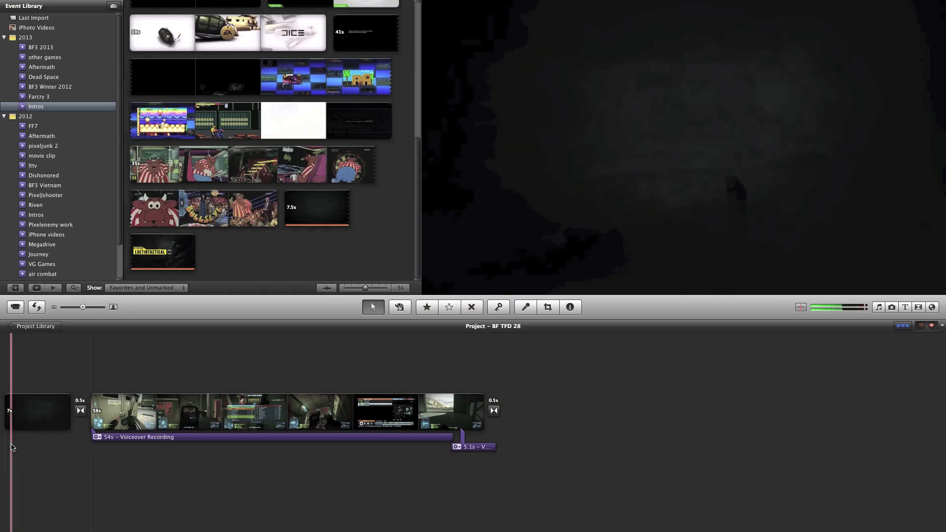
{"action": "key", "text": "XF86AudioMute"}
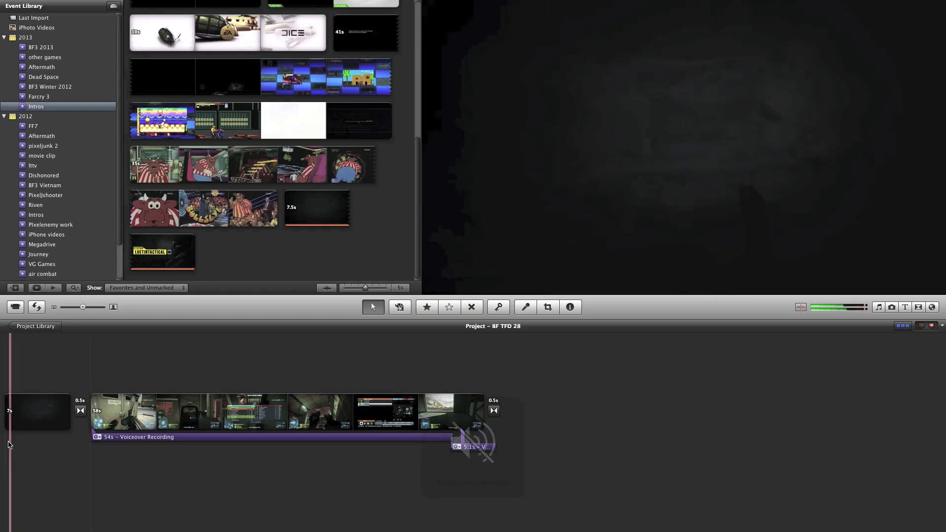
{"action": "key", "text": "space"}
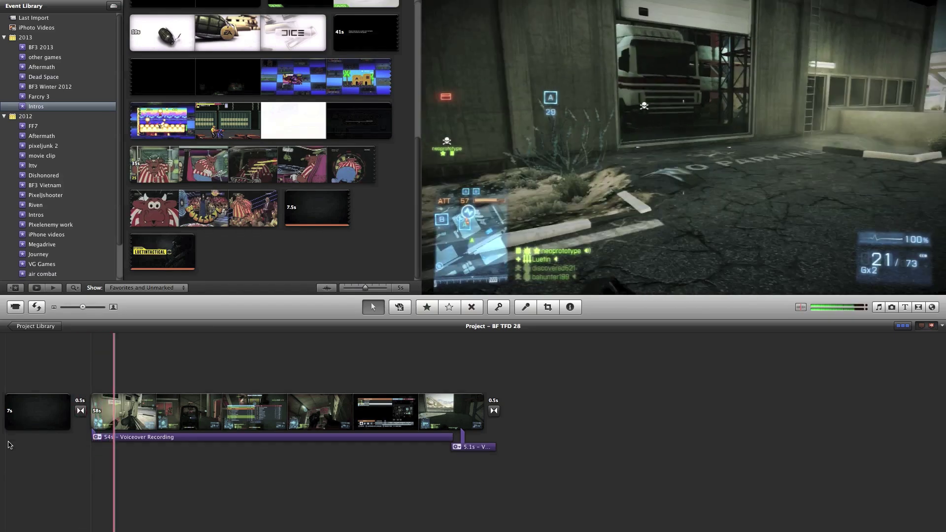
{"action": "key", "text": "space"}
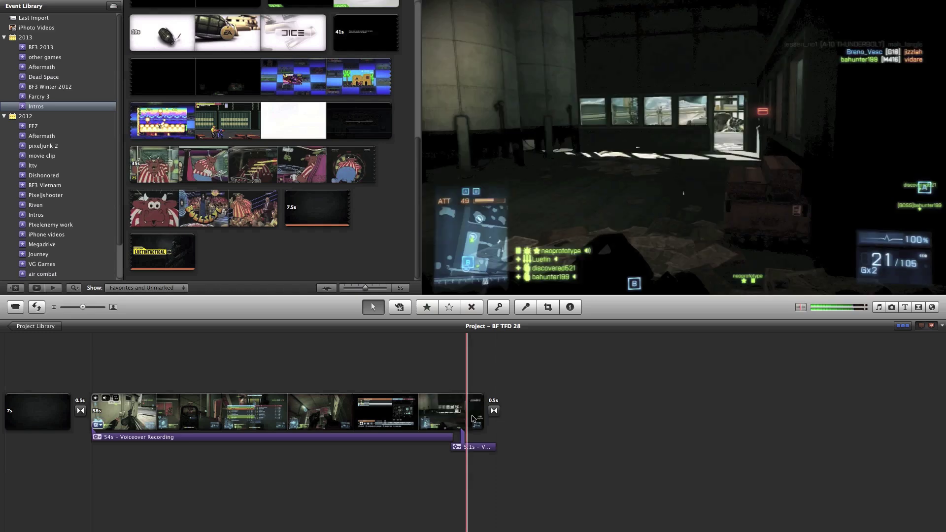
{"action": "left_click", "coordinate": [446, 420]}
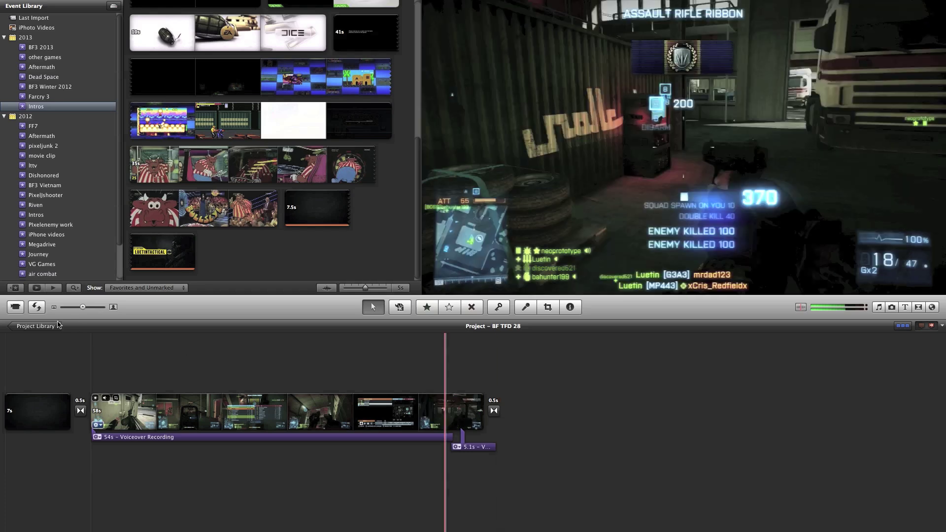
Step: Return to the Project Library and look at the export options for the BF TFD 28 project
{"action": "left_click", "coordinate": [32, 329]}
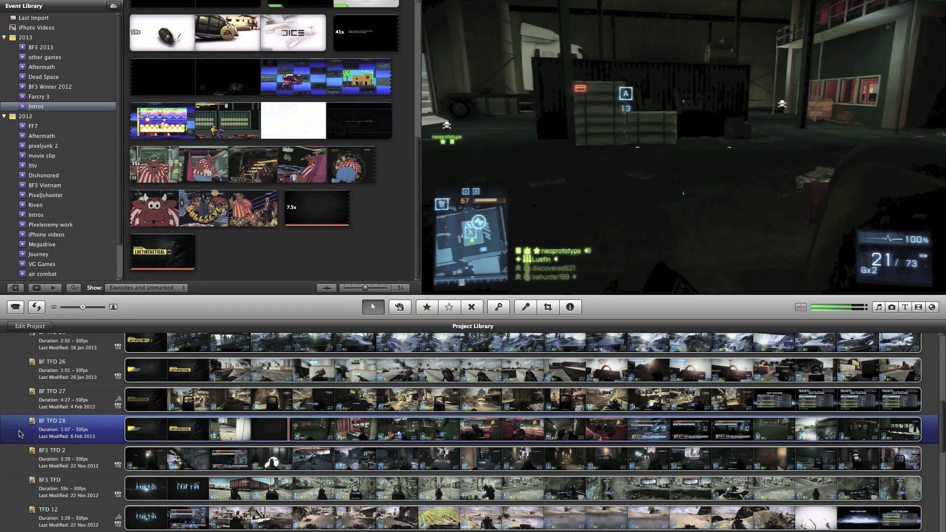
{"action": "right_click", "coordinate": [24, 436]}
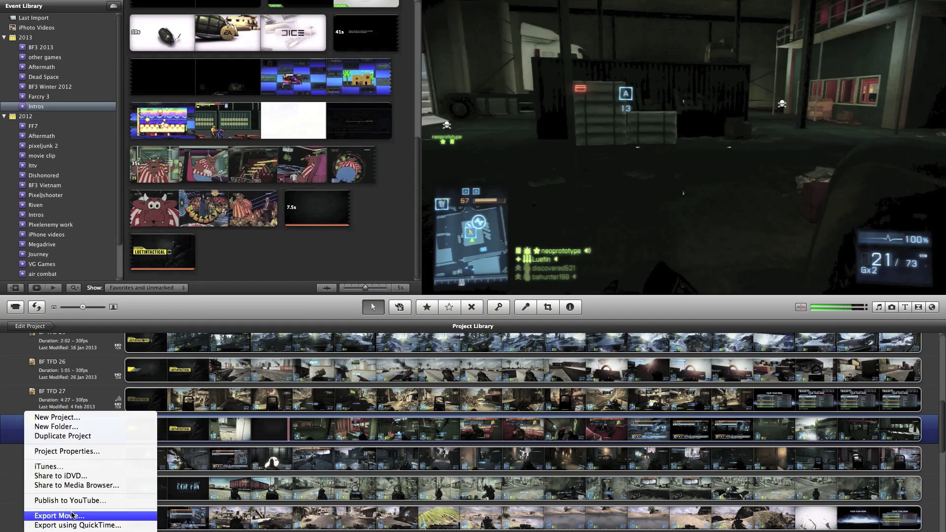
{"action": "left_click", "coordinate": [18, 436]}
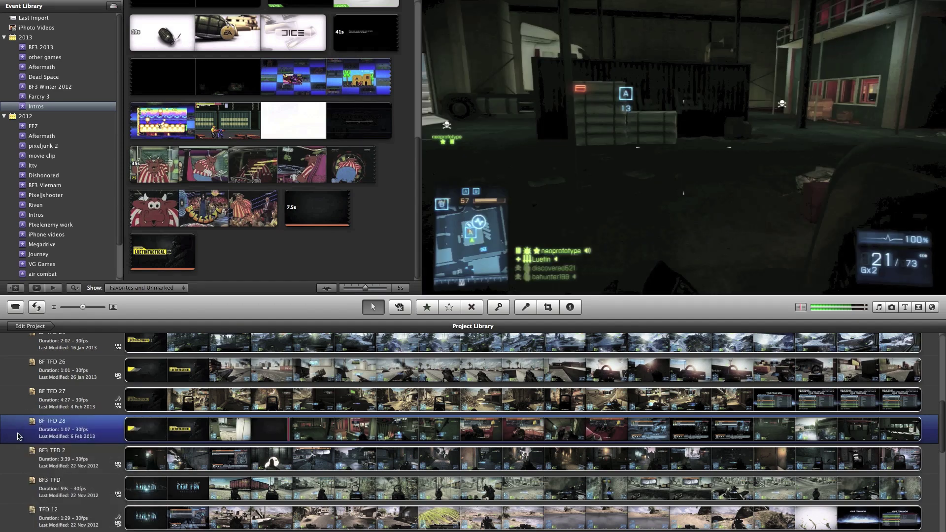